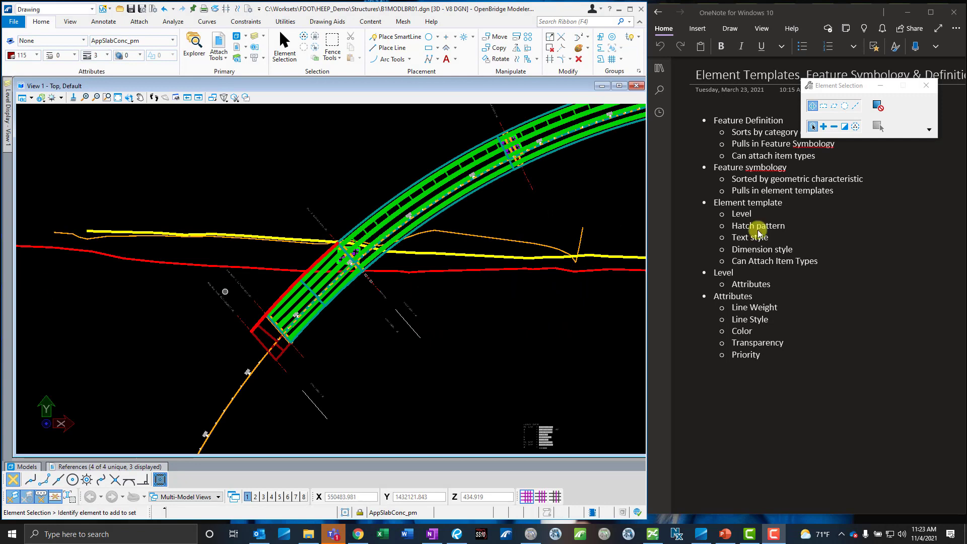
Step: Move the Element Selection dialog clear of the notes and highlight the whole outline from Feature Definition to Priority
{"action": "mouse_move", "coordinate": [823, 91]}
{"action": "left_mouse_down"}
{"action": "mouse_move", "coordinate": [567, 175]}
{"action": "mouse_move", "coordinate": [521, 173]}
{"action": "left_mouse_up"}
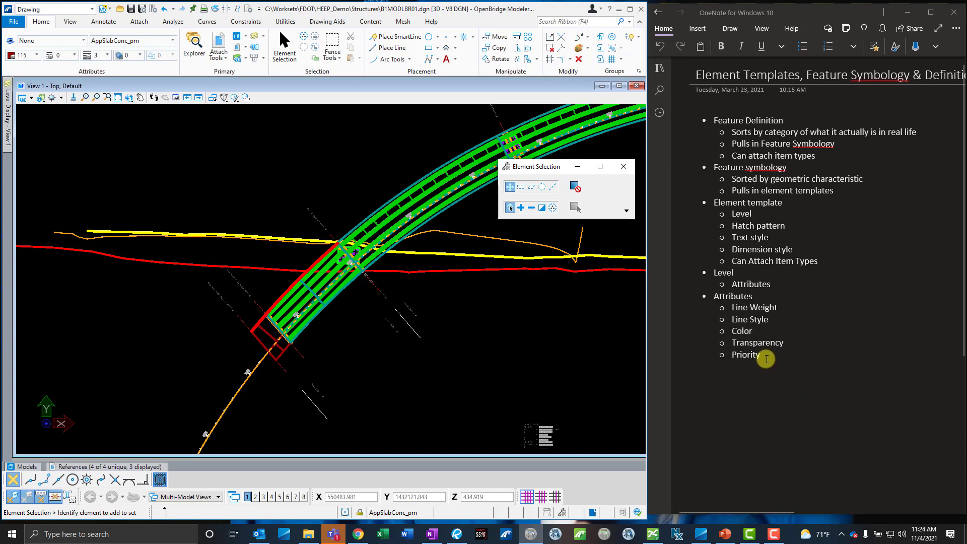
{"action": "left_click_drag", "start_coordinate": [764, 354], "coordinate": [710, 123]}
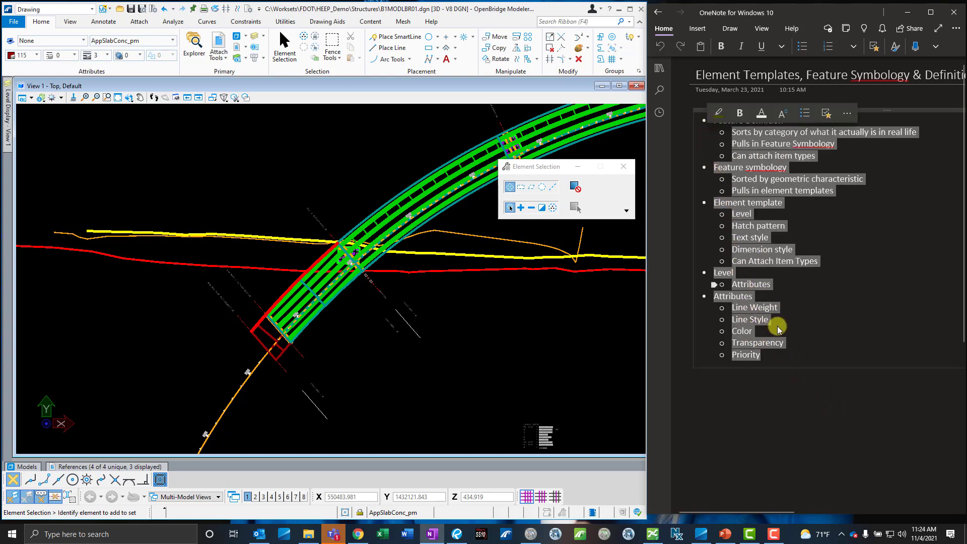
{"action": "left_click", "coordinate": [777, 361]}
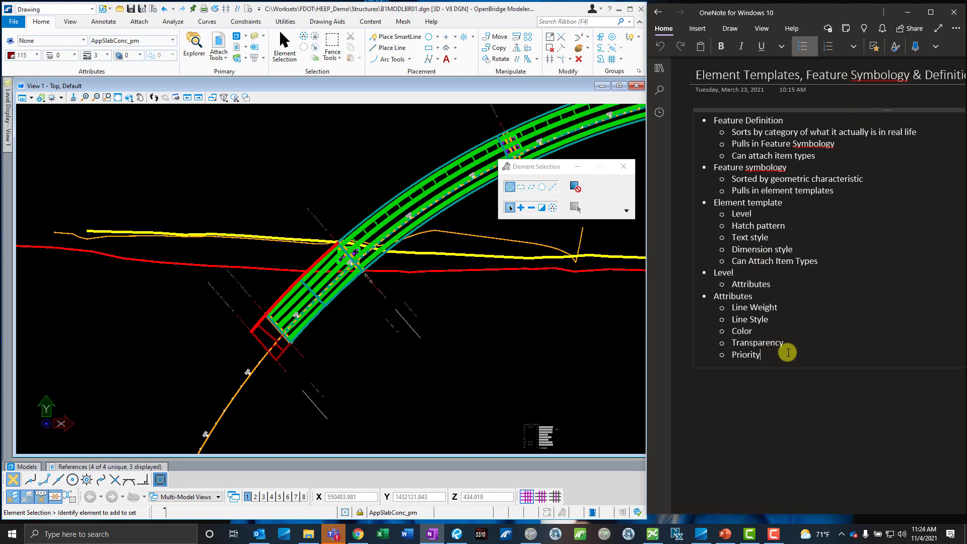
Step: Review the Attributes section of the notes, highlighting its heading and the entries from Line Weight to Priority
{"action": "left_click_drag", "start_coordinate": [708, 296], "coordinate": [757, 298]}
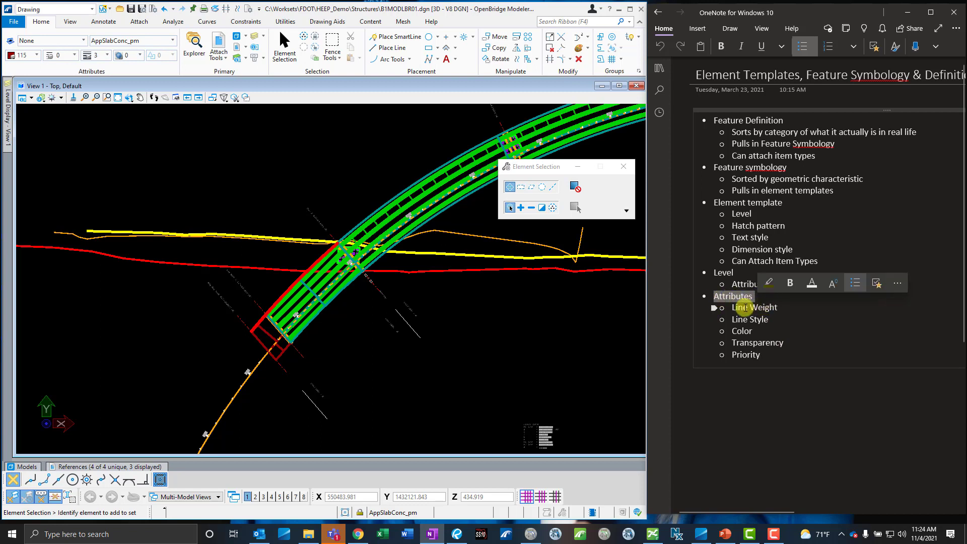
{"action": "triple_click", "coordinate": [743, 308]}
{"action": "triple_click", "coordinate": [742, 319]}
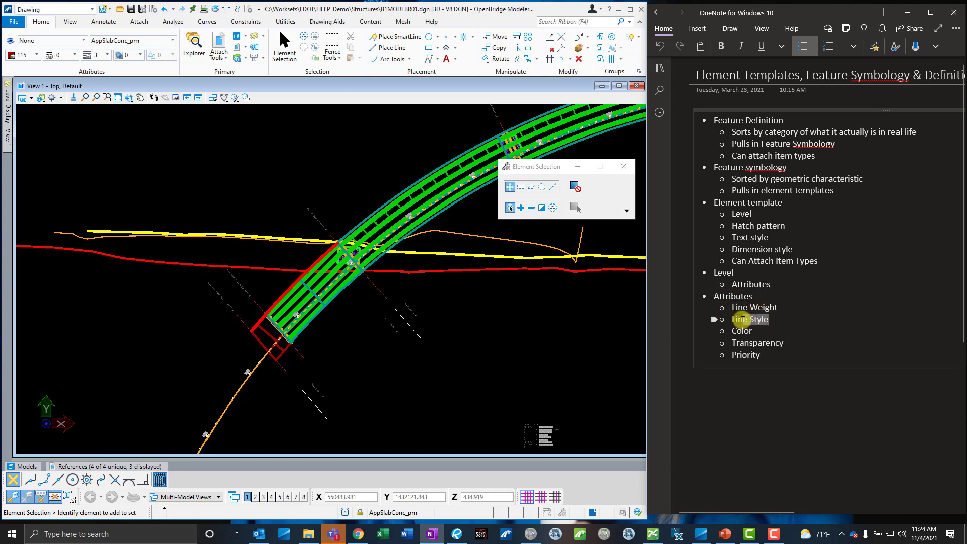
{"action": "left_click", "coordinate": [755, 334]}
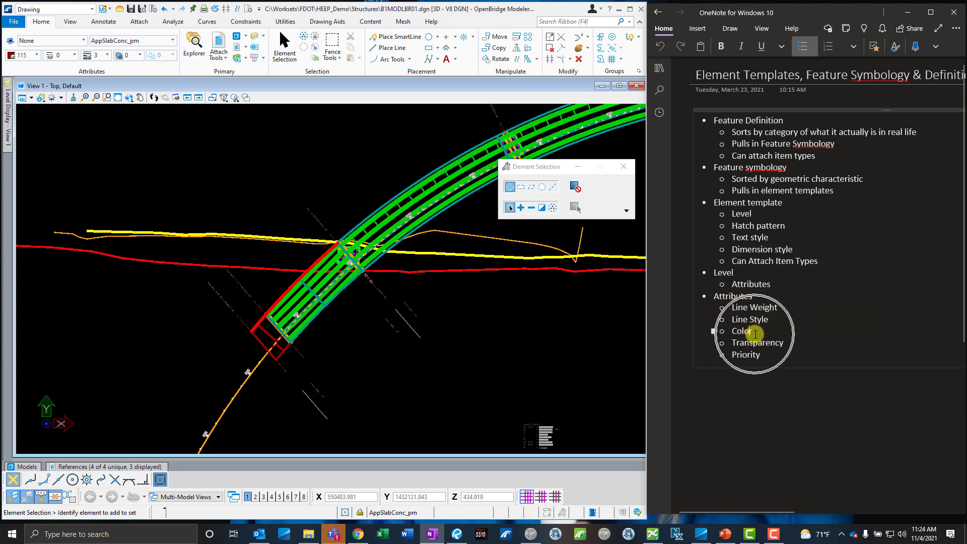
{"action": "left_click", "coordinate": [715, 352]}
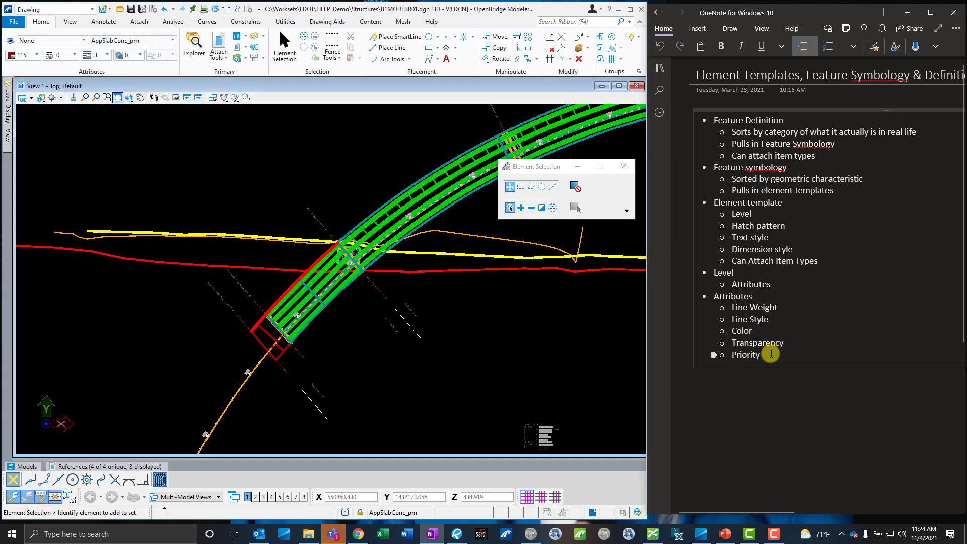
{"action": "left_click_drag", "start_coordinate": [761, 355], "coordinate": [732, 308]}
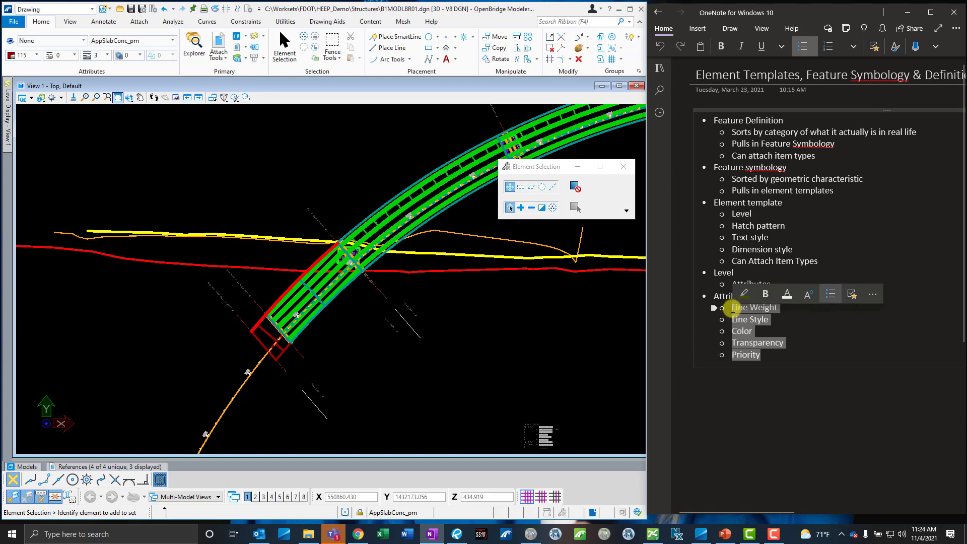
{"action": "left_click", "coordinate": [769, 323]}
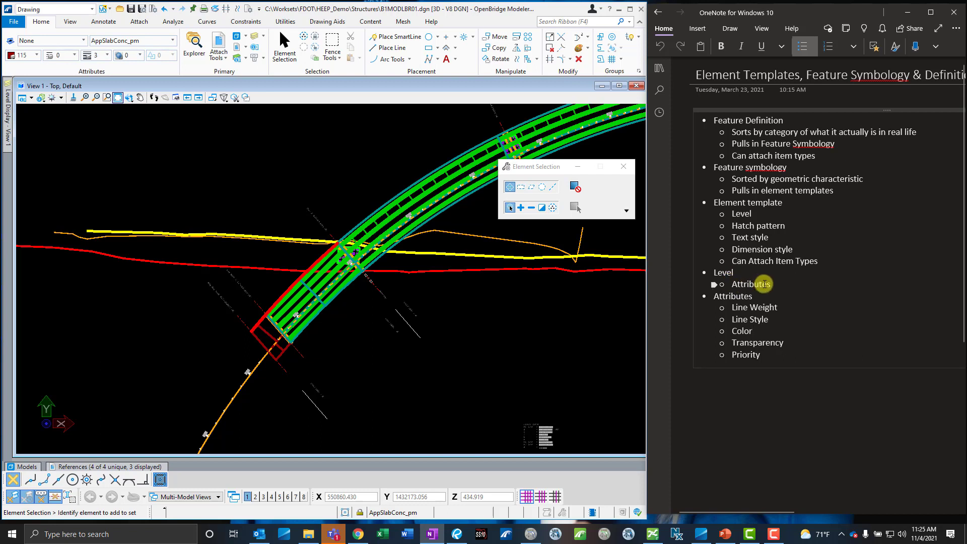
Step: Highlight the Attributes entry under Level in the notes and relate it to the attribute list below
{"action": "left_click_drag", "start_coordinate": [764, 283], "coordinate": [732, 284]}
{"action": "left_click_drag", "start_coordinate": [760, 353], "coordinate": [732, 308]}
{"action": "left_click", "coordinate": [732, 284]}
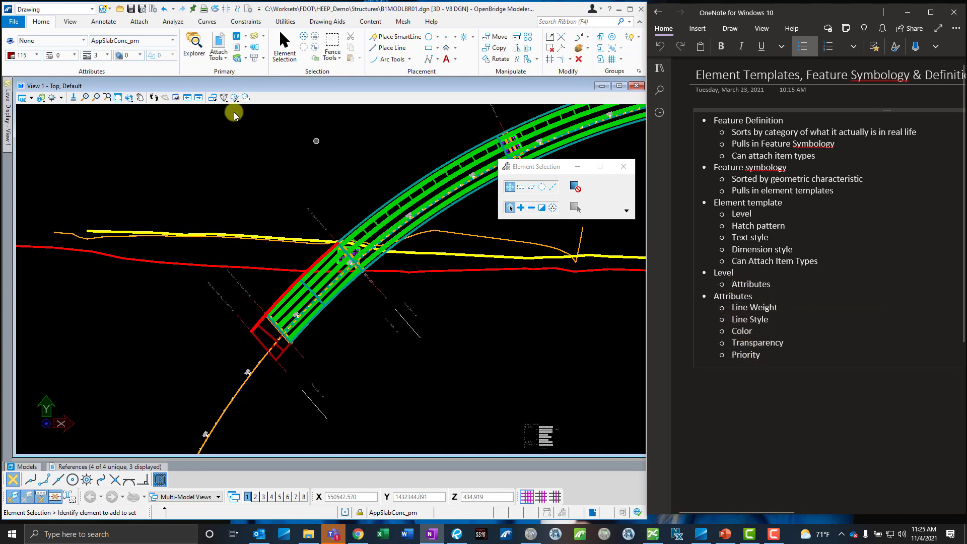
Step: Examine the levels of B1MODLBR01.dgn and their colour, line style and weight in Level Manager, and close it
{"action": "left_click", "coordinate": [237, 58]}
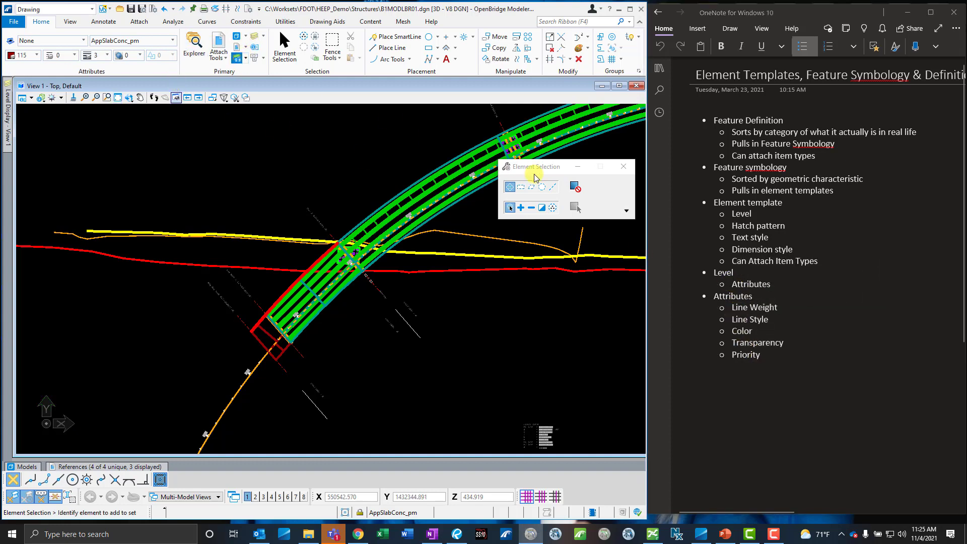
{"action": "left_click_drag", "start_coordinate": [385, 103], "coordinate": [385, 63]}
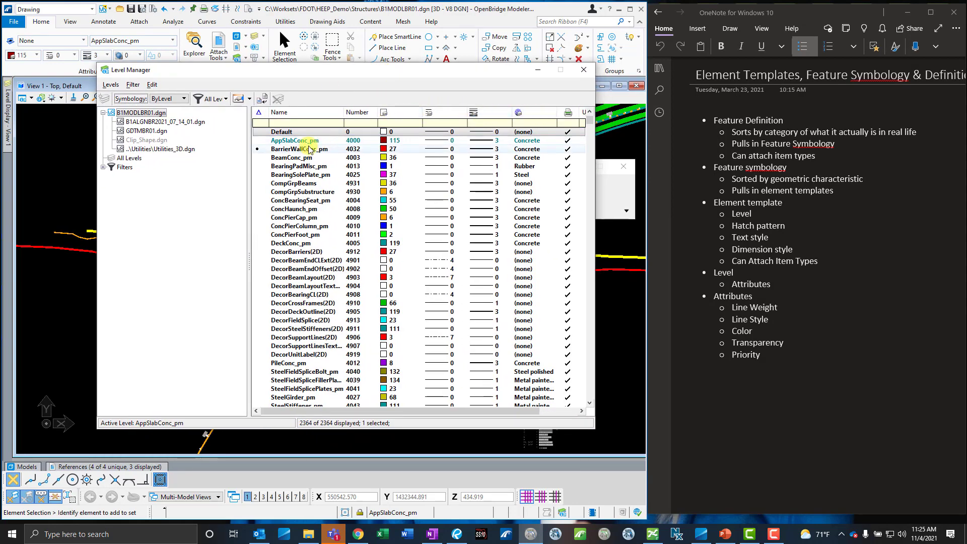
{"action": "left_click", "coordinate": [584, 70]}
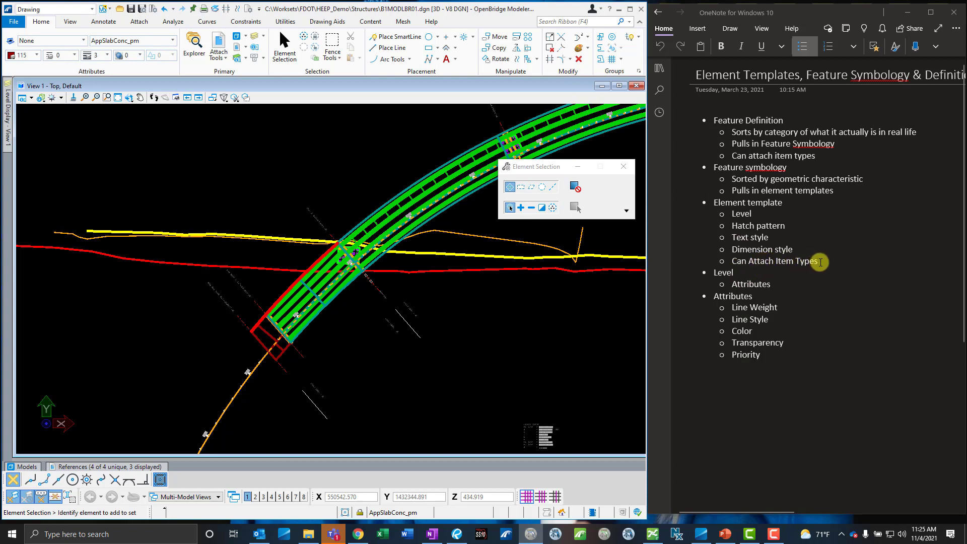
Step: Review the Element template section of the notes, highlighting its heading and the Level entry
{"action": "left_click_drag", "start_coordinate": [782, 202], "coordinate": [711, 199]}
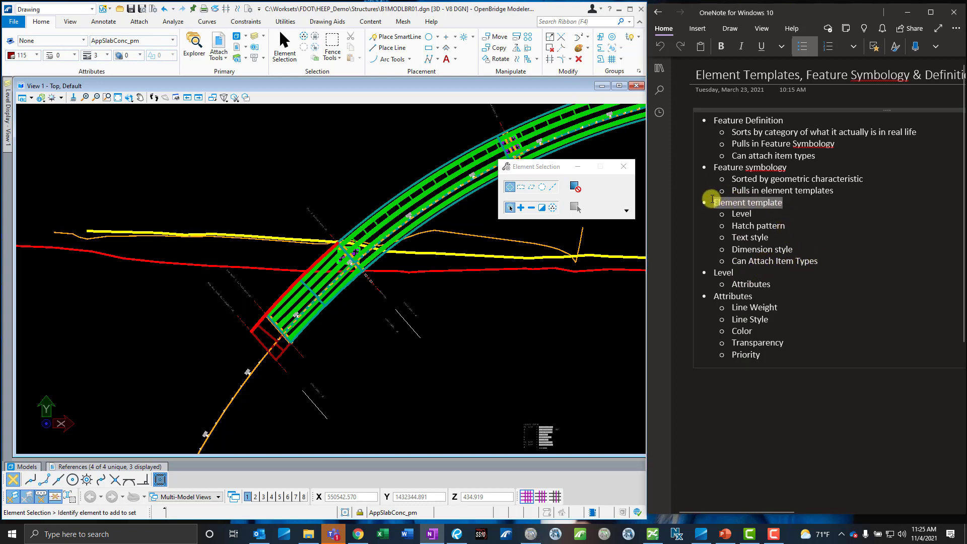
{"action": "left_click", "coordinate": [786, 206]}
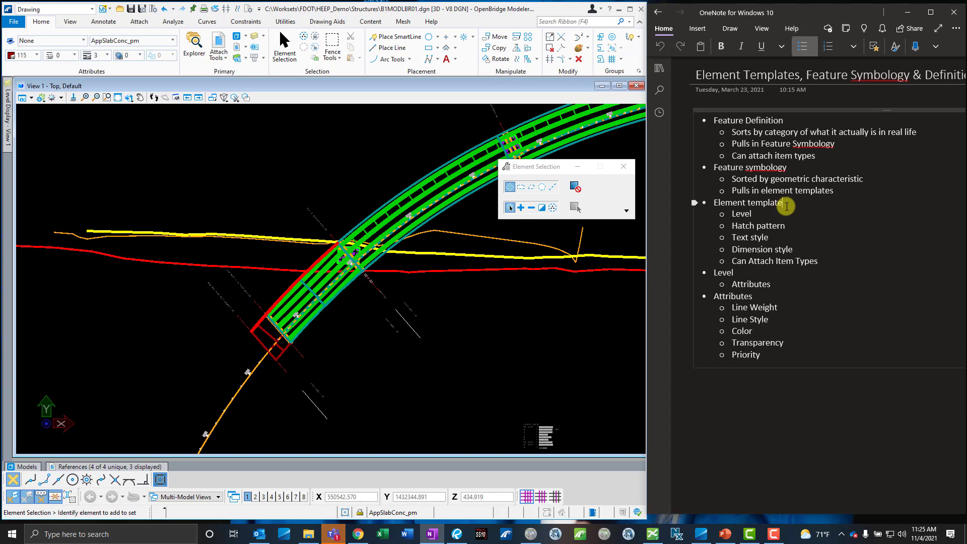
{"action": "double_click", "coordinate": [738, 213]}
{"action": "left_click", "coordinate": [734, 228]}
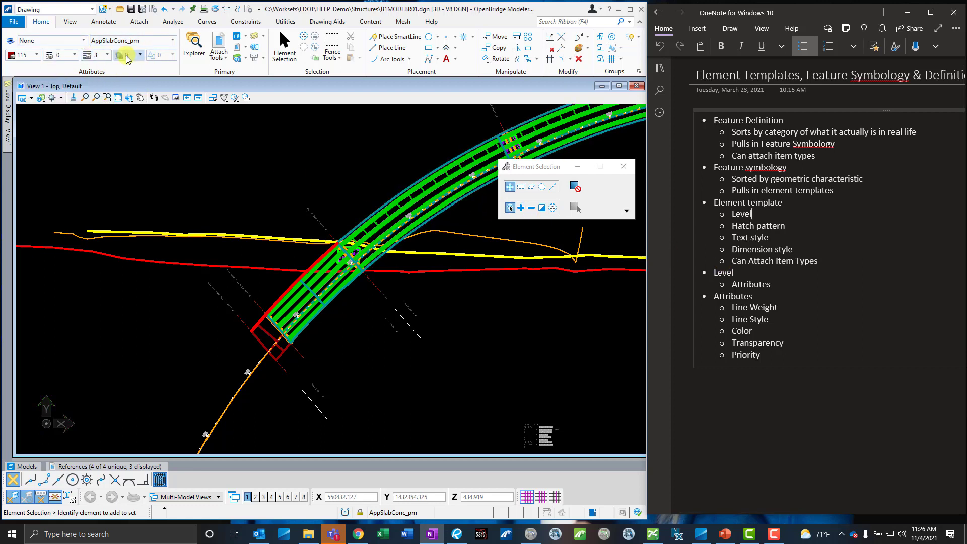
Step: Open the Element Templates manager and move its window clear of the notes
{"action": "left_click", "coordinate": [83, 41]}
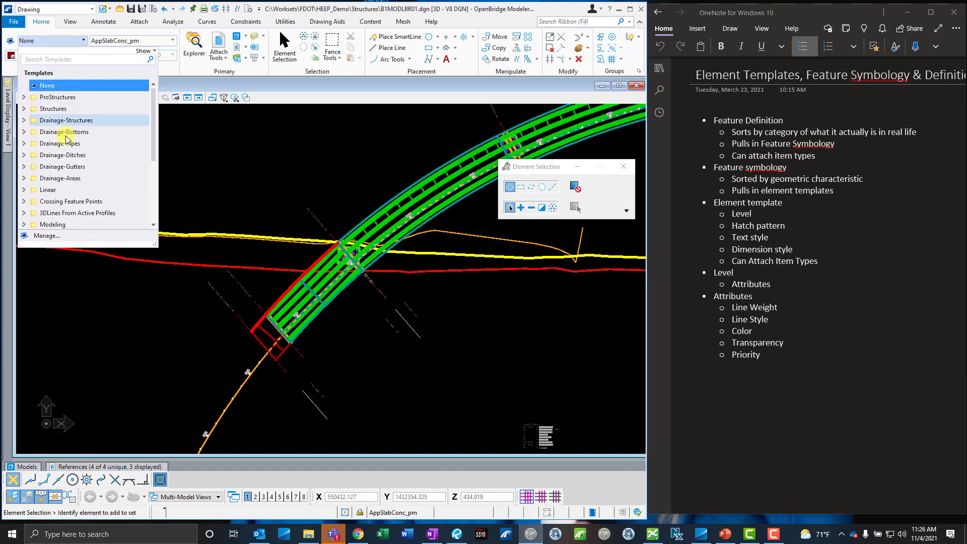
{"action": "left_click", "coordinate": [47, 234]}
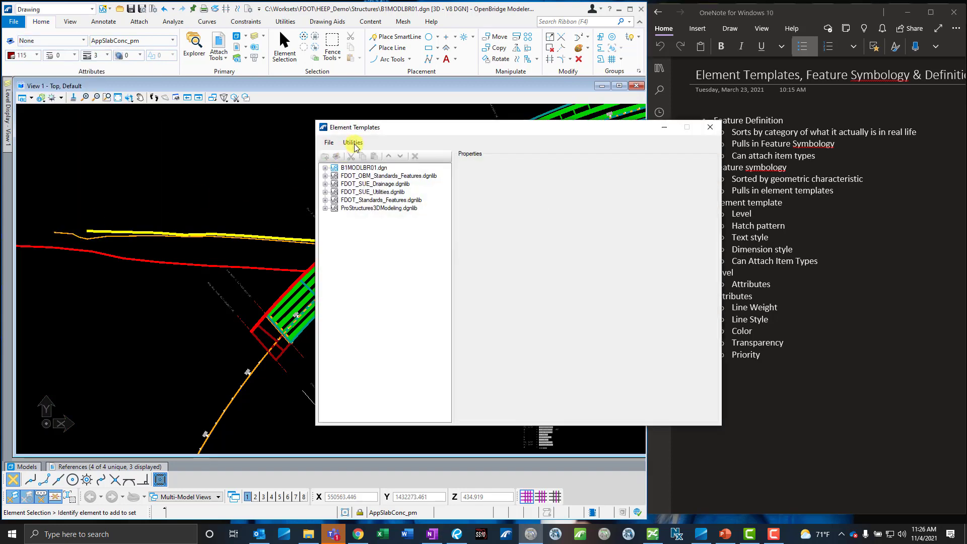
{"action": "left_click_drag", "start_coordinate": [368, 127], "coordinate": [193, 102]}
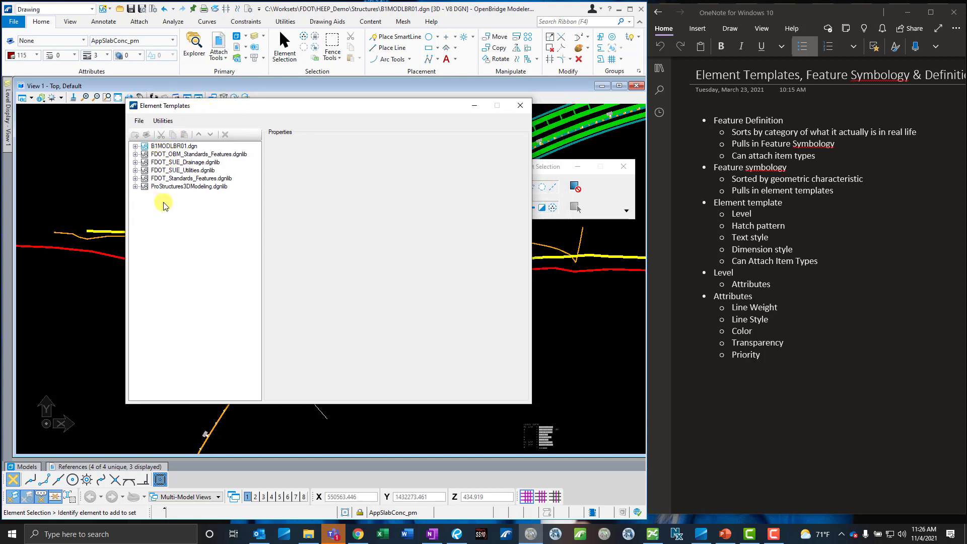
Step: Display the properties of the Concrete_Cap template under Structures, Substructure, Substructure Concrete in FDOT_OBM_Standards_Features.dgnlib
{"action": "left_click", "coordinate": [135, 154]}
{"action": "left_click", "coordinate": [145, 162]}
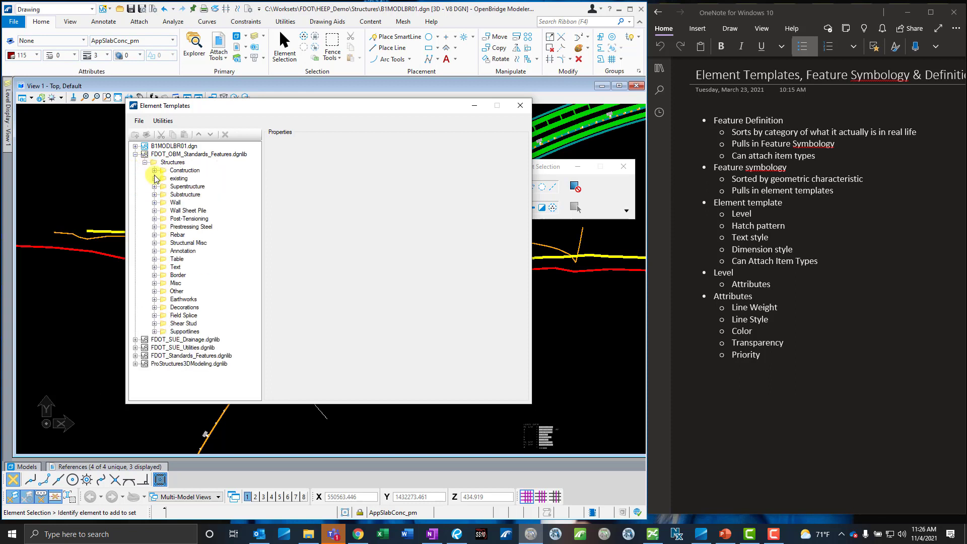
{"action": "left_click", "coordinate": [154, 195]}
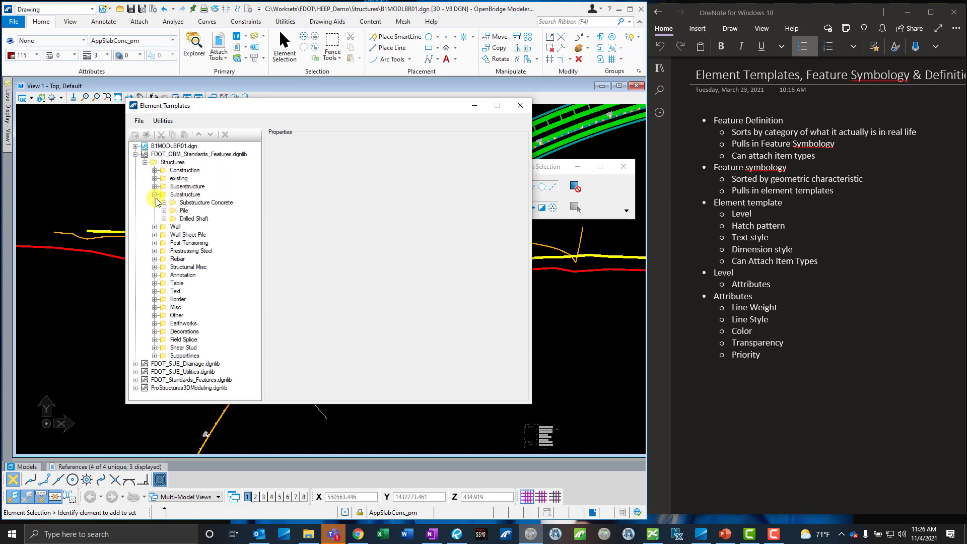
{"action": "left_click", "coordinate": [163, 202]}
{"action": "left_click", "coordinate": [204, 210]}
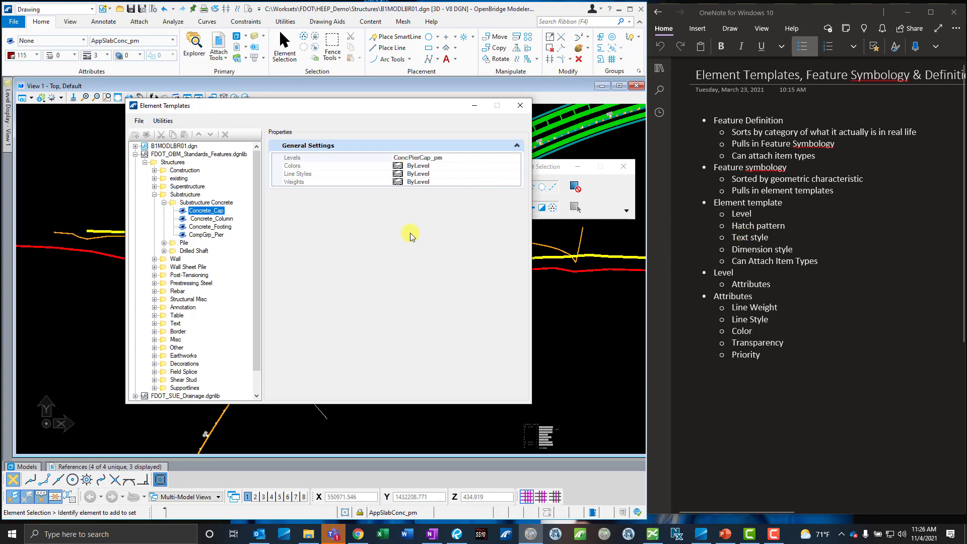
Step: Examine which property types, such as Pattern/Hatch, can be added to the Concrete_Cap template, and dismiss the options
{"action": "right_click", "coordinate": [378, 223]}
{"action": "mouse_move", "coordinate": [399, 229]}
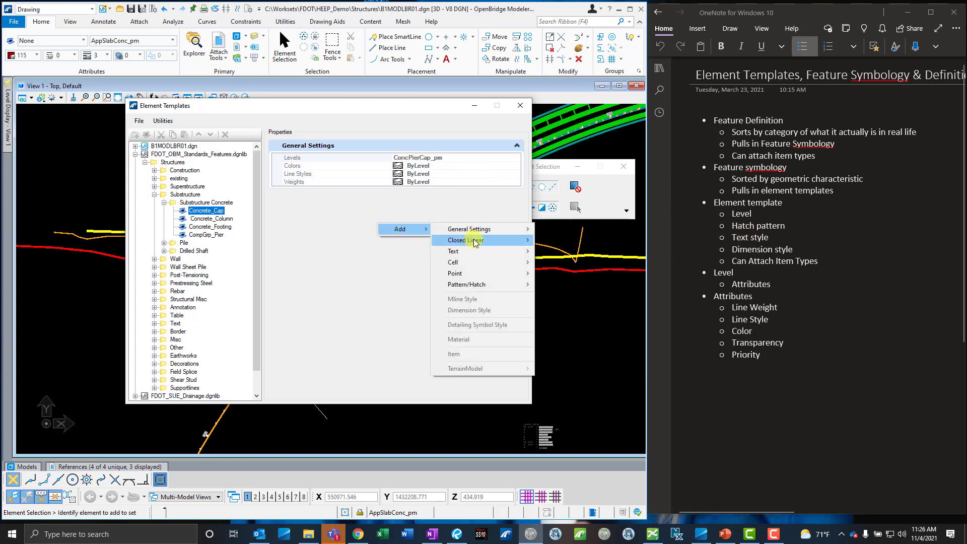
{"action": "mouse_move", "coordinate": [475, 244]}
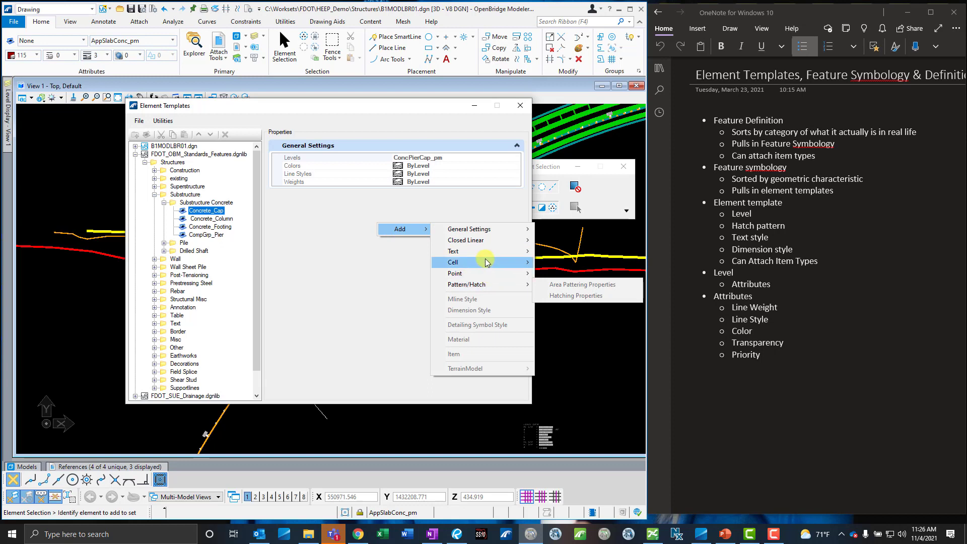
{"action": "left_click", "coordinate": [335, 208]}
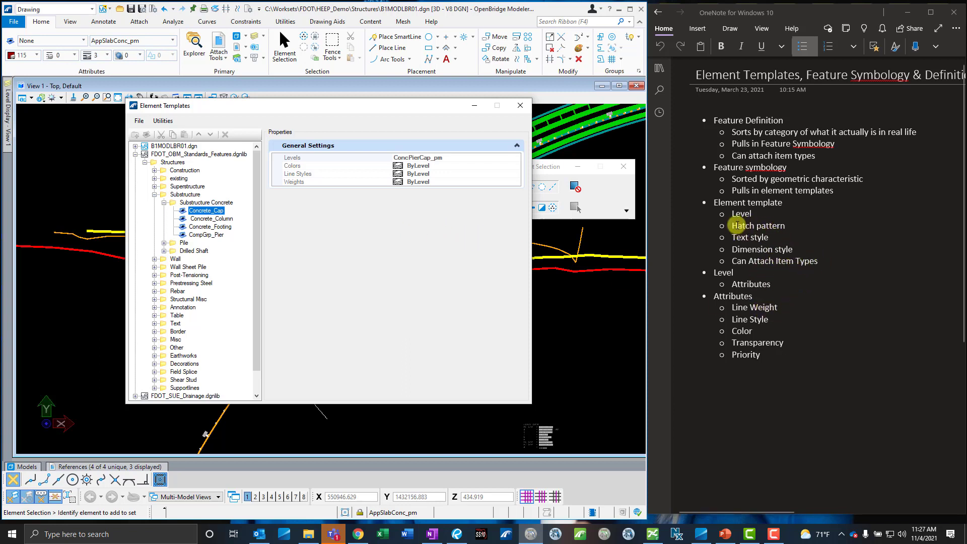
Step: Highlight the Element template and Level headings in the notes to compare them with the template properties
{"action": "left_click_drag", "start_coordinate": [713, 202], "coordinate": [783, 208]}
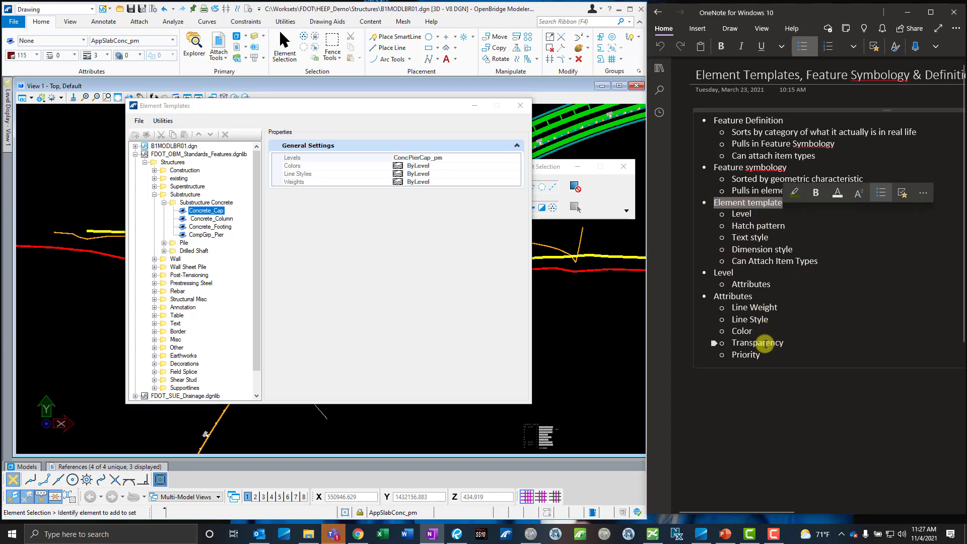
{"action": "left_click_drag", "start_coordinate": [766, 356], "coordinate": [734, 278]}
{"action": "left_click", "coordinate": [725, 274]}
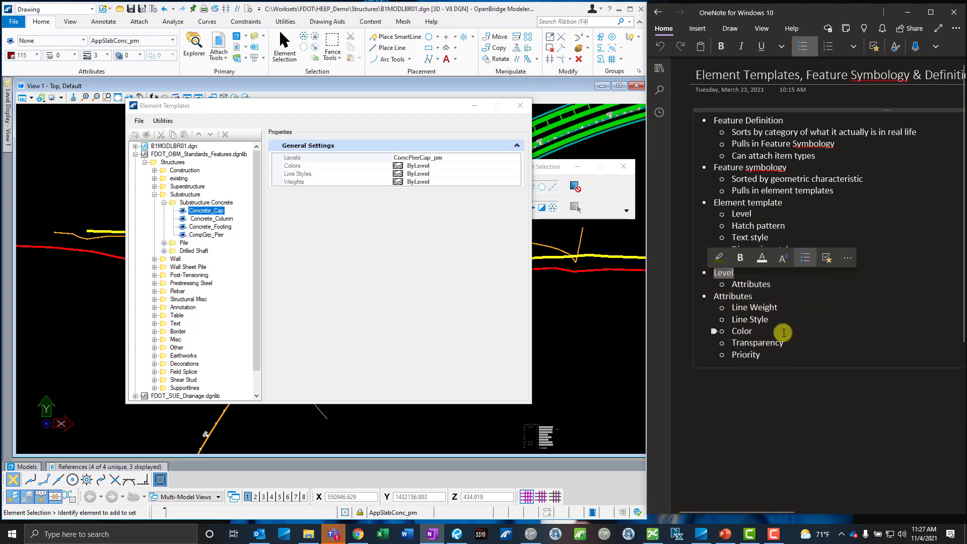
{"action": "left_click", "coordinate": [755, 291]}
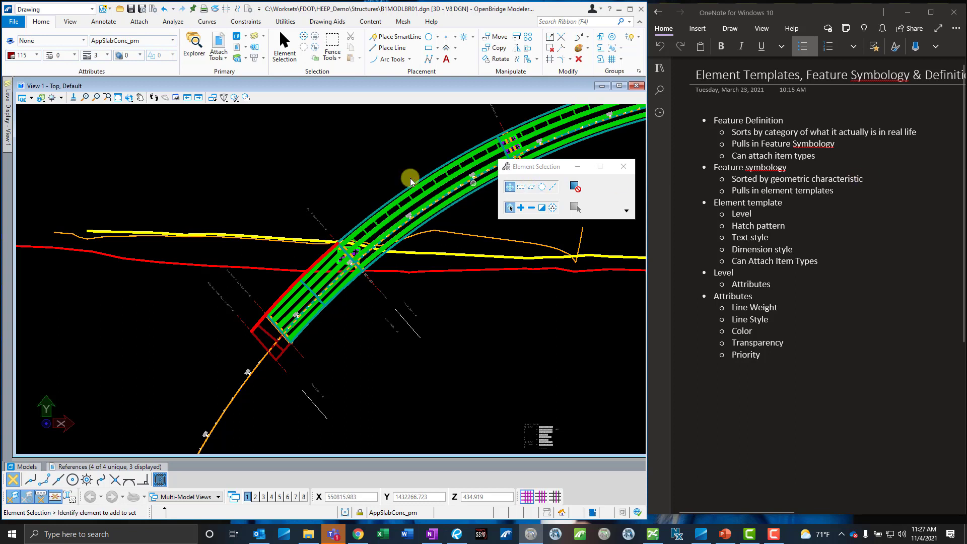
Step: Open Explorer, move its window clear of the notes and show the OpenBridge Standards
{"action": "left_click", "coordinate": [198, 48]}
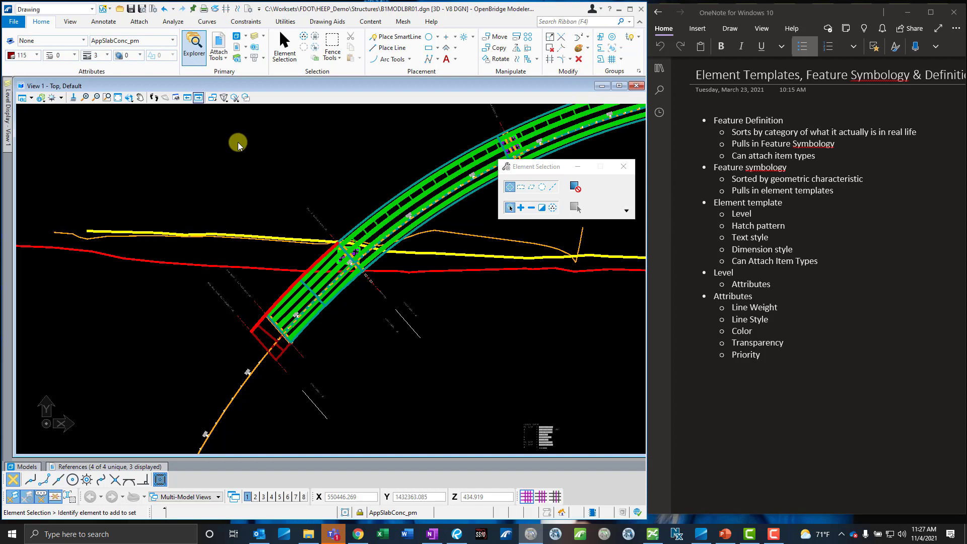
{"action": "left_click_drag", "start_coordinate": [602, 38], "coordinate": [332, 68]}
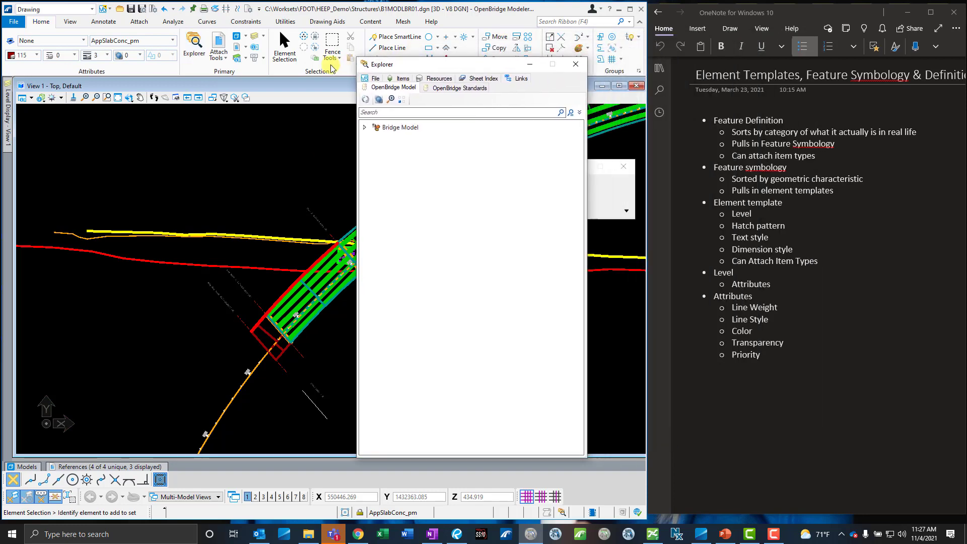
{"action": "left_click", "coordinate": [361, 82]}
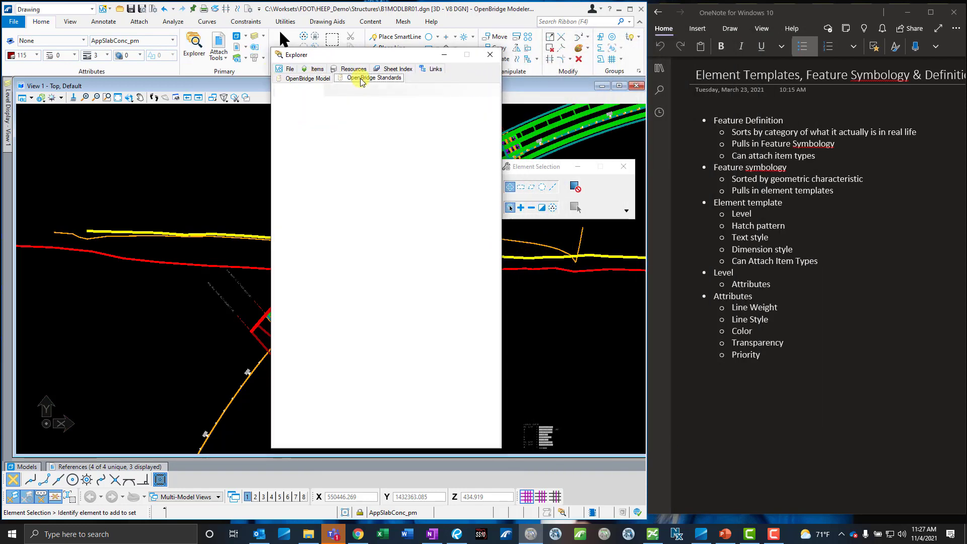
Step: Expand the standards libraries to list the Feature Symbology models of the FDOT dgnlib files
{"action": "left_click", "coordinate": [279, 118]}
{"action": "left_click", "coordinate": [289, 144]}
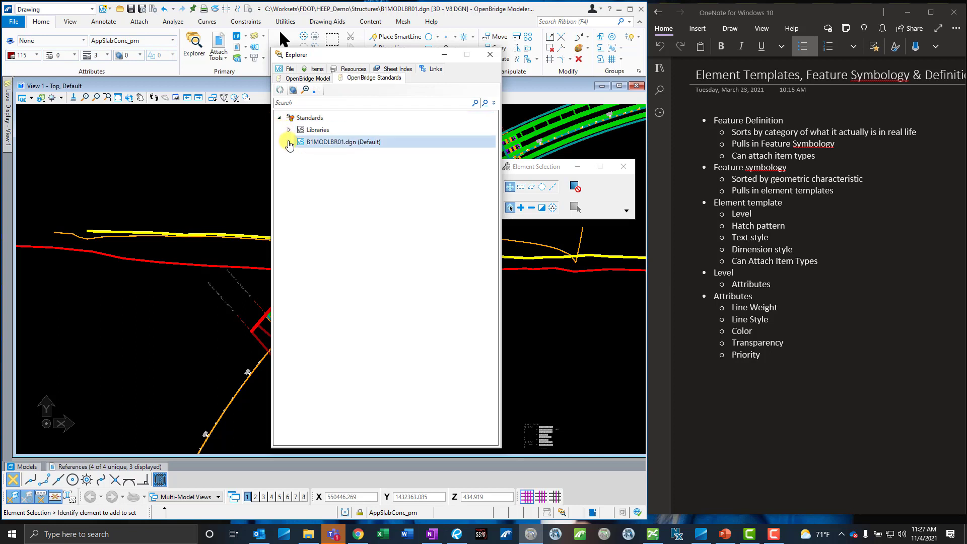
{"action": "left_click", "coordinate": [292, 130]}
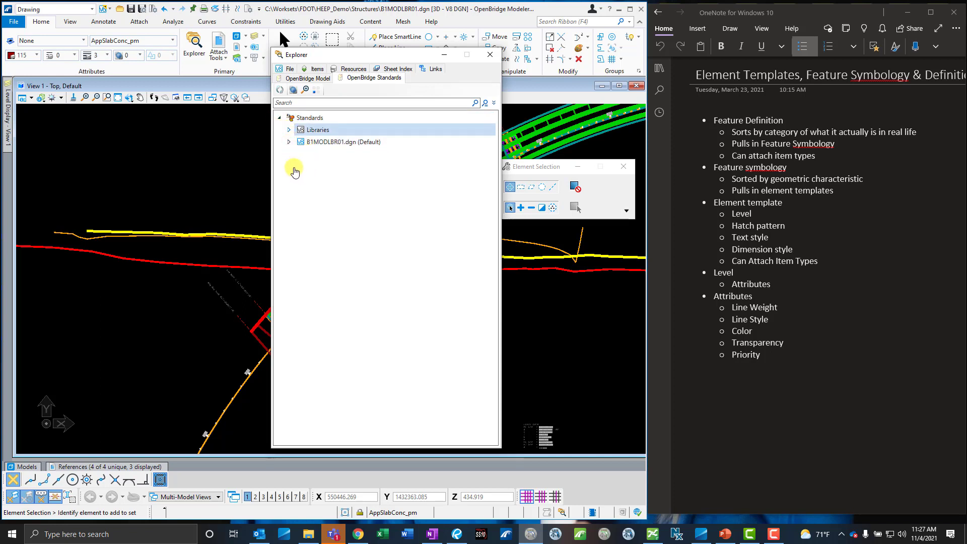
{"action": "key", "text": "Right"}
{"action": "left_click", "coordinate": [340, 153]}
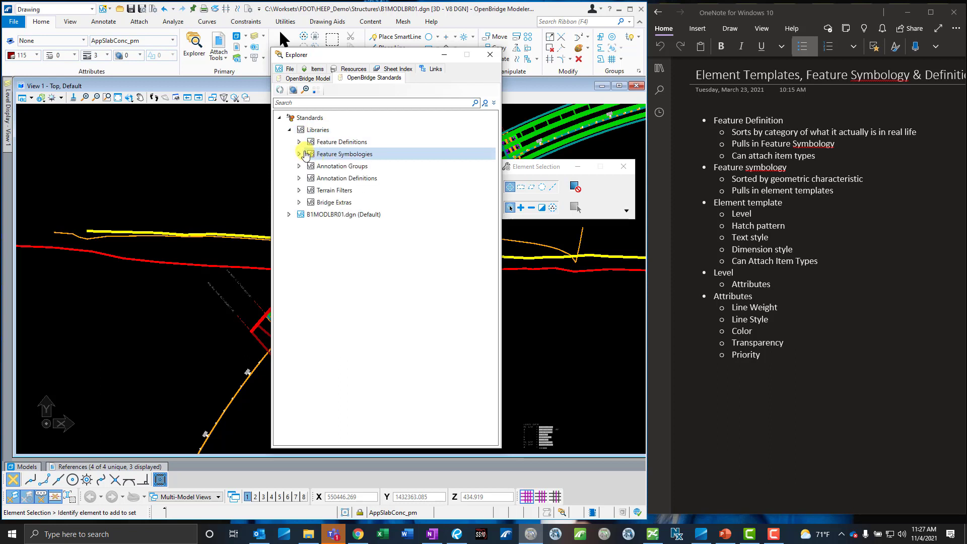
{"action": "left_click", "coordinate": [304, 202]}
{"action": "left_click", "coordinate": [299, 155]}
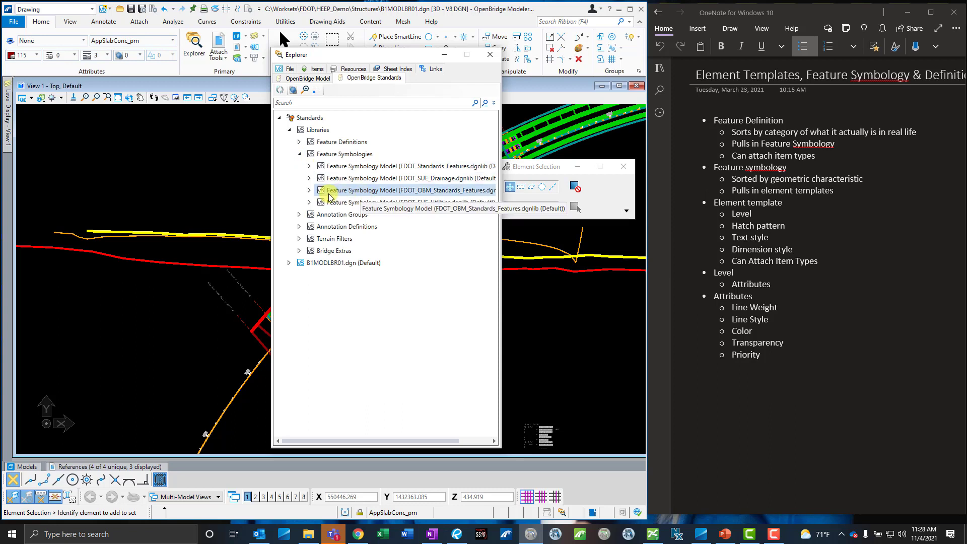
Step: Expand the FDOT_OBM_Standards_Features symbology model down to the Substructure entries under Solid, moving Explorer slightly aside
{"action": "left_click", "coordinate": [308, 192]}
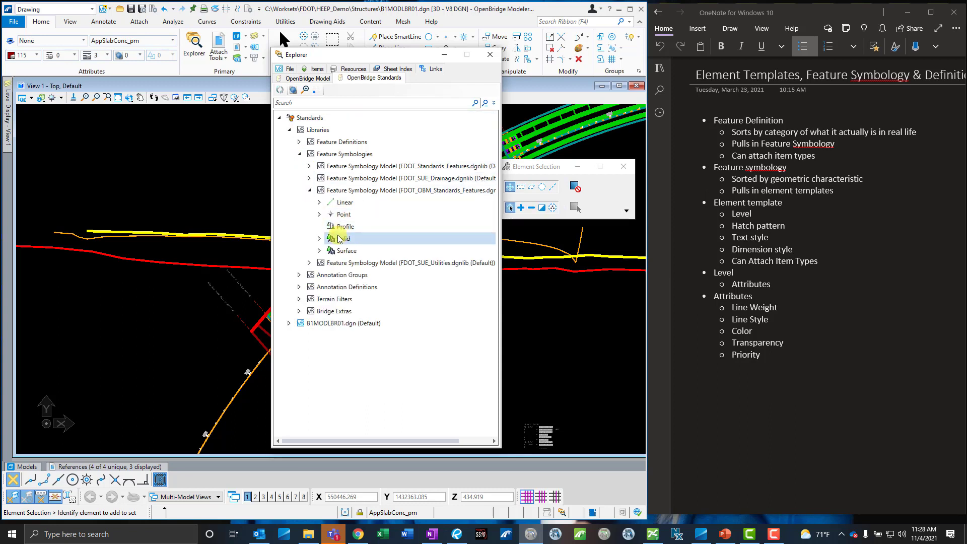
{"action": "left_click_drag", "start_coordinate": [356, 58], "coordinate": [348, 43]}
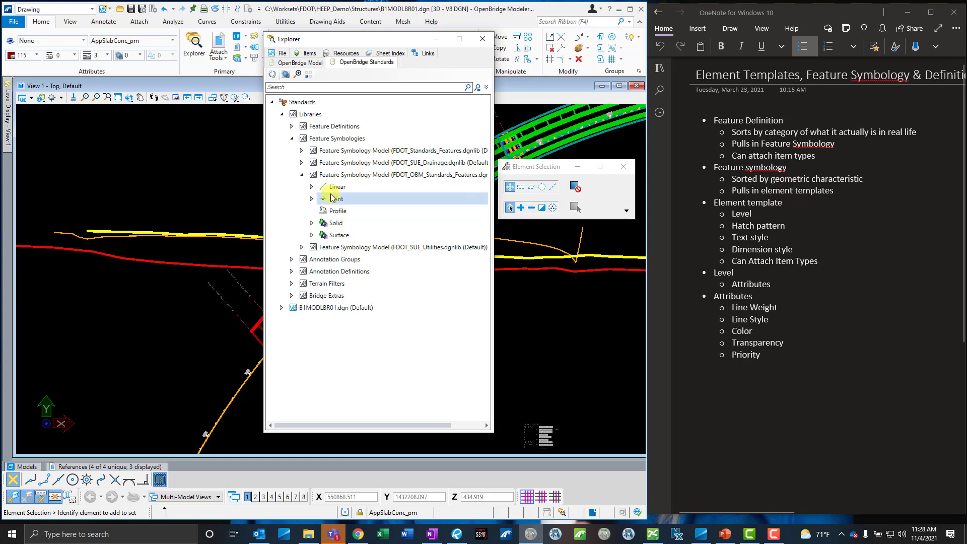
{"action": "left_click", "coordinate": [311, 223]}
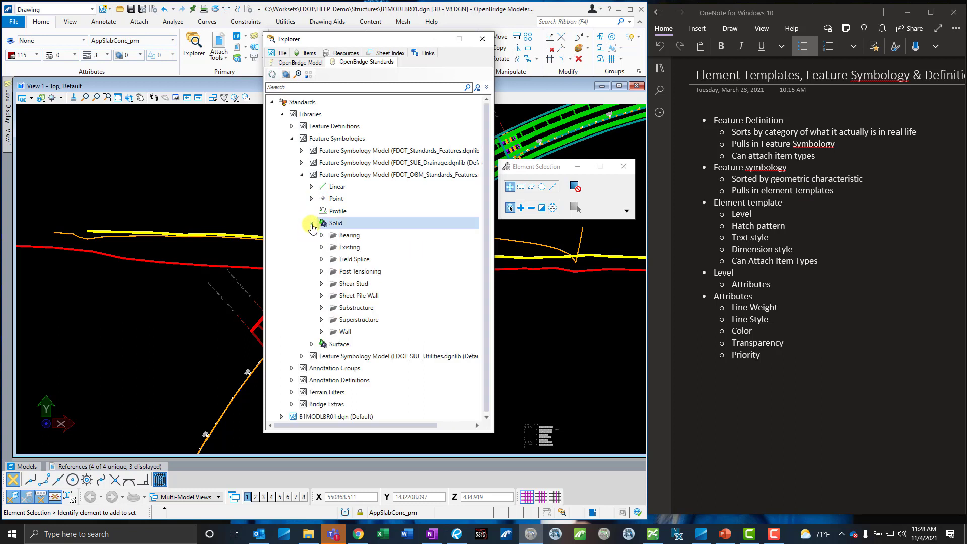
{"action": "left_click", "coordinate": [322, 309]}
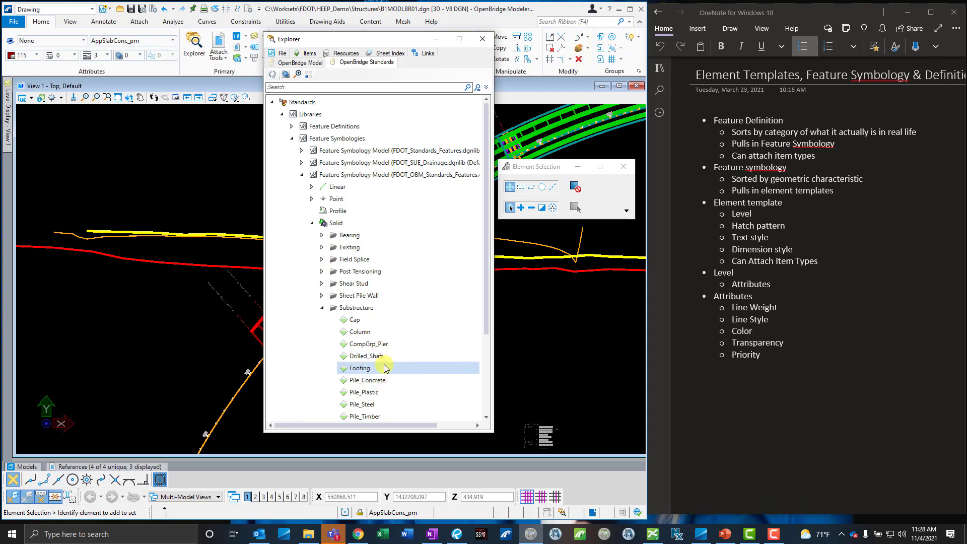
Step: Show the properties of the Cap feature symbology and place their window clear of the attribute settings
{"action": "left_click", "coordinate": [385, 320]}
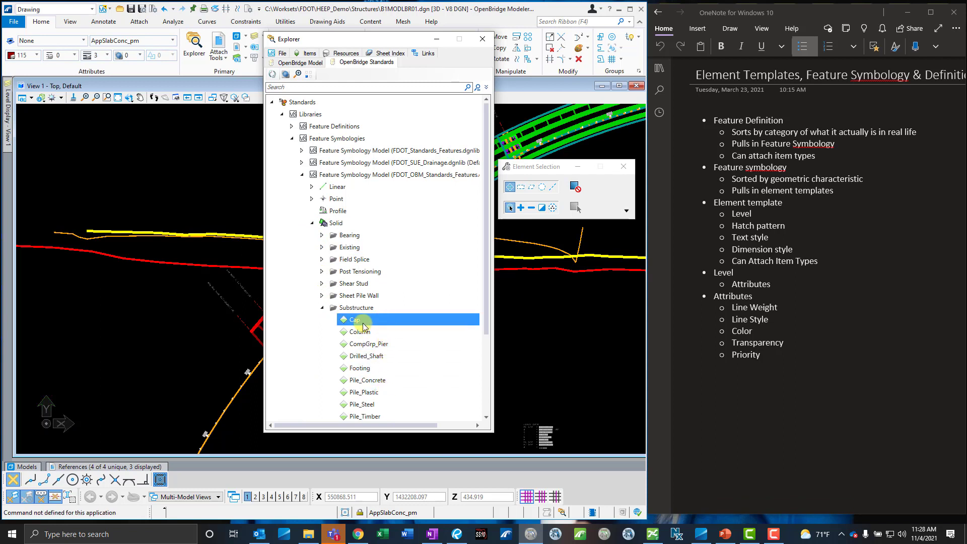
{"action": "right_click", "coordinate": [362, 321]}
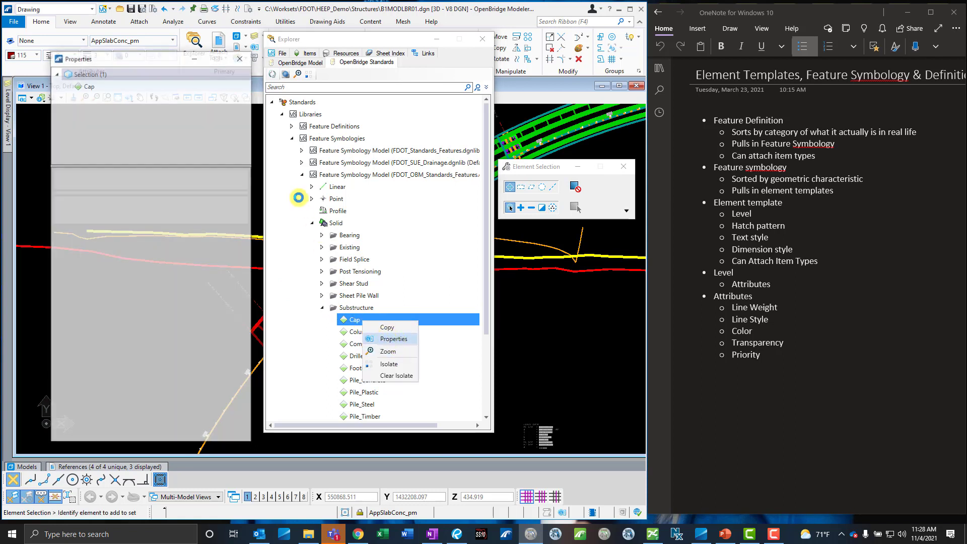
{"action": "left_click_drag", "start_coordinate": [150, 59], "coordinate": [149, 60]}
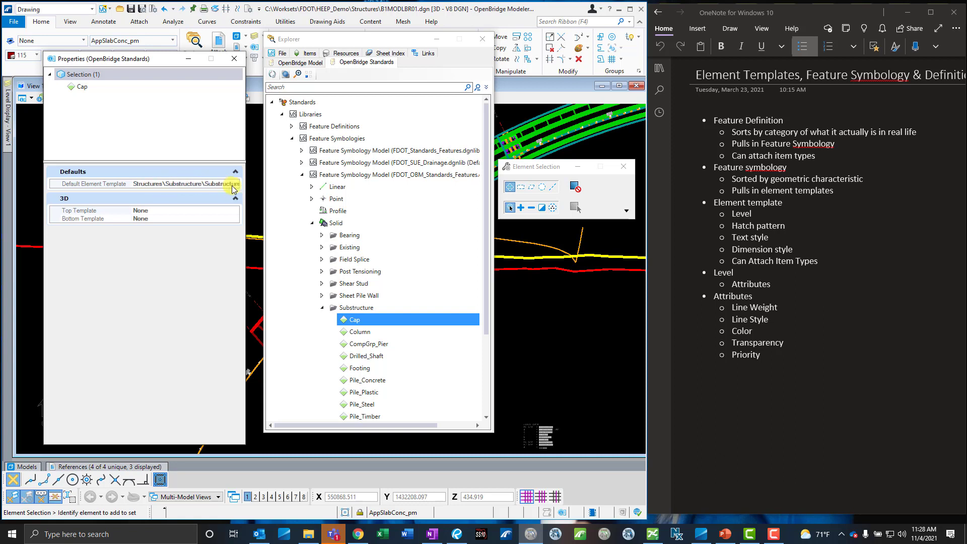
{"action": "left_click_drag", "start_coordinate": [166, 59], "coordinate": [176, 68]}
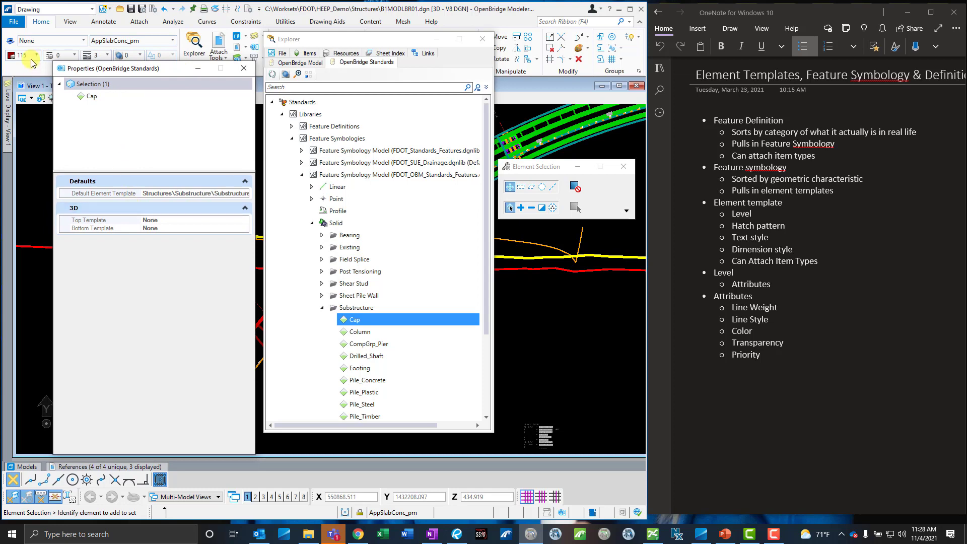
Step: Open Element Templates and show the Concrete_Cap template under Structures, Substructure, Substructure Concrete in FDOT_OBM_Standards_Features.dgnlib
{"action": "left_click", "coordinate": [55, 41]}
{"action": "left_click", "coordinate": [46, 236]}
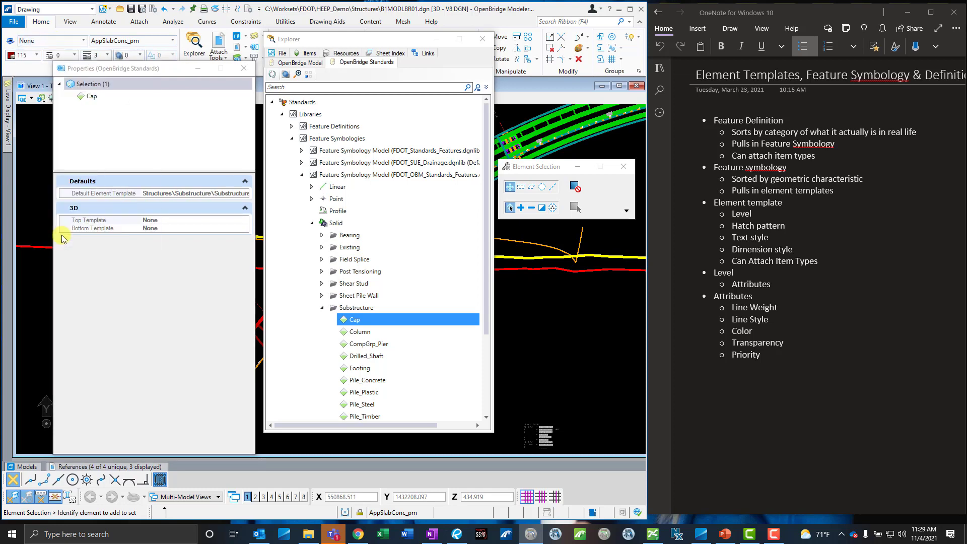
{"action": "left_click", "coordinate": [135, 155]}
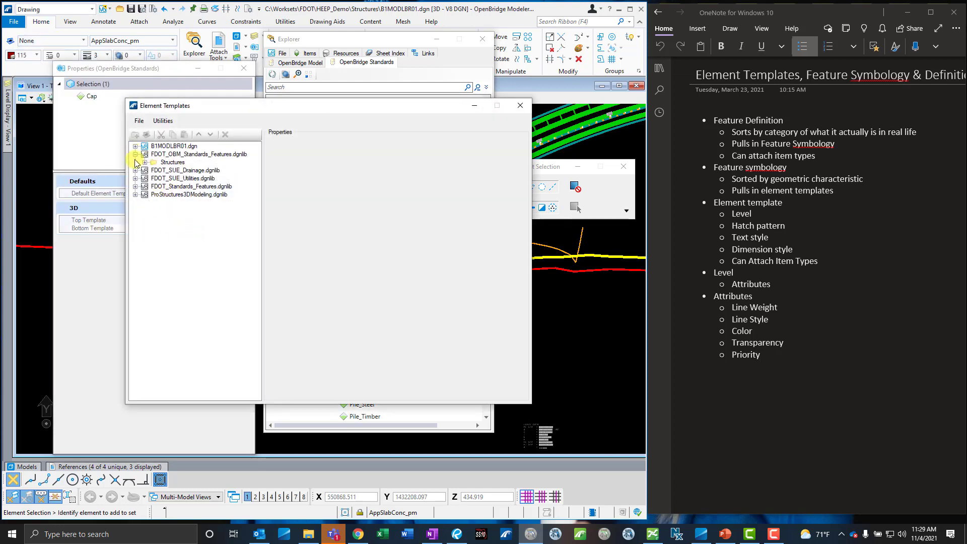
{"action": "left_click", "coordinate": [144, 163]}
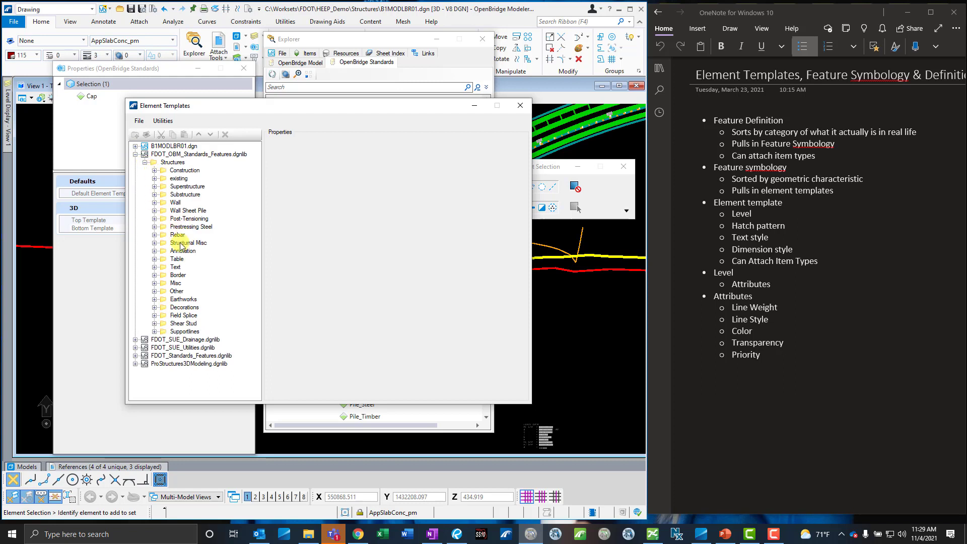
{"action": "left_click", "coordinate": [155, 195]}
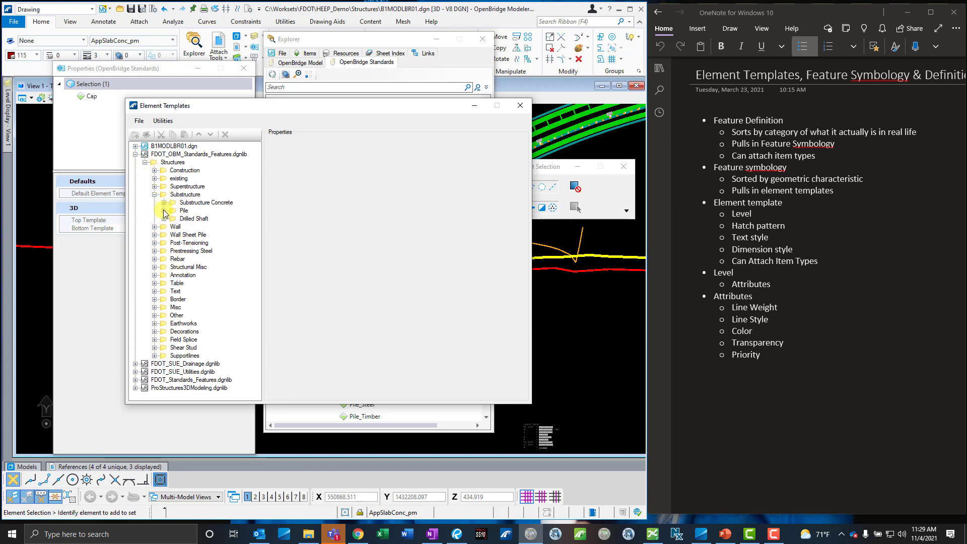
{"action": "left_click", "coordinate": [163, 203]}
{"action": "left_click", "coordinate": [193, 211]}
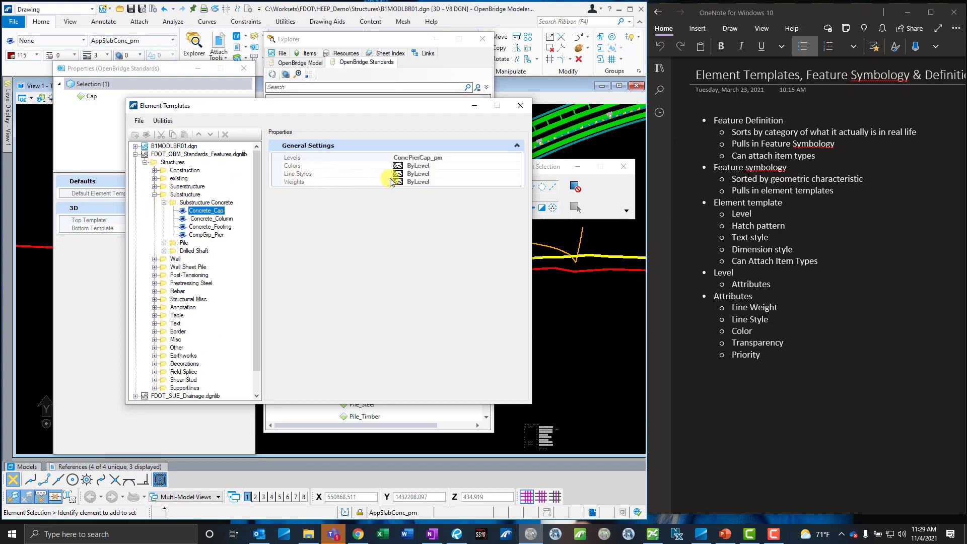
Step: Compare the end of the Cap symbology's Default Element Template path with the Concrete_Cap template, keeping both windows in view
{"action": "left_click_drag", "start_coordinate": [163, 105], "coordinate": [277, 202]}
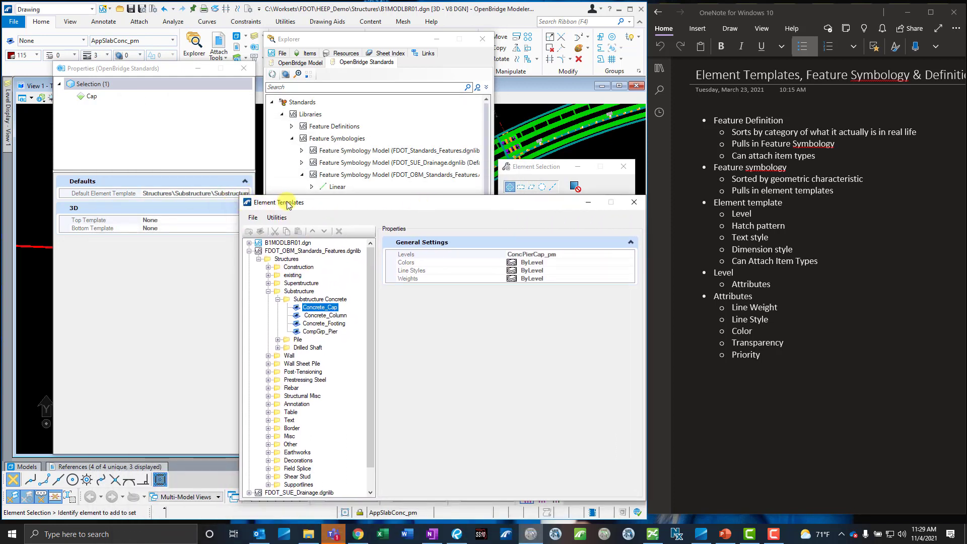
{"action": "left_click", "coordinate": [238, 194]}
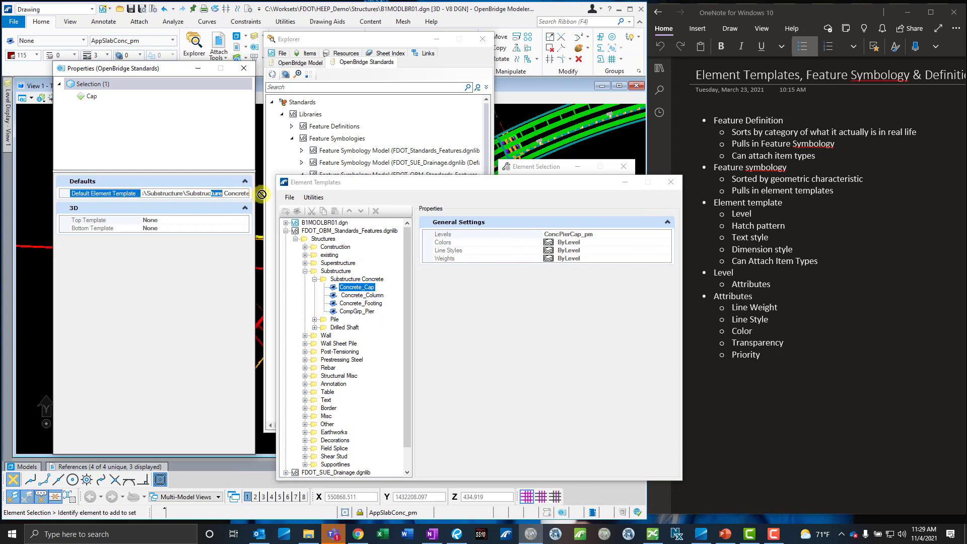
{"action": "mouse_move", "coordinate": [242, 194]}
{"action": "left_mouse_down"}
{"action": "mouse_move", "coordinate": [262, 192]}
{"action": "mouse_move", "coordinate": [242, 195]}
{"action": "left_mouse_up"}
{"action": "left_click", "coordinate": [216, 193]}
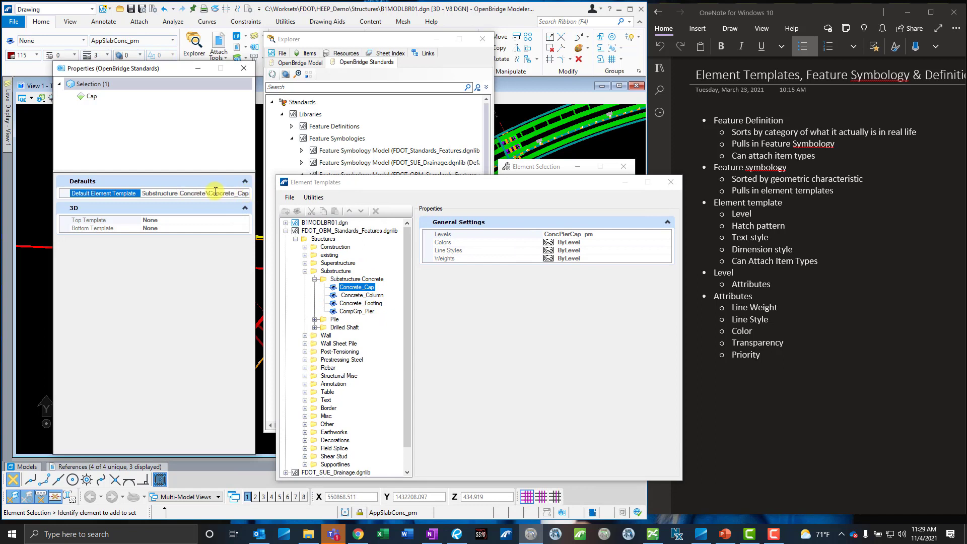
{"action": "left_click_drag", "start_coordinate": [410, 182], "coordinate": [390, 173]}
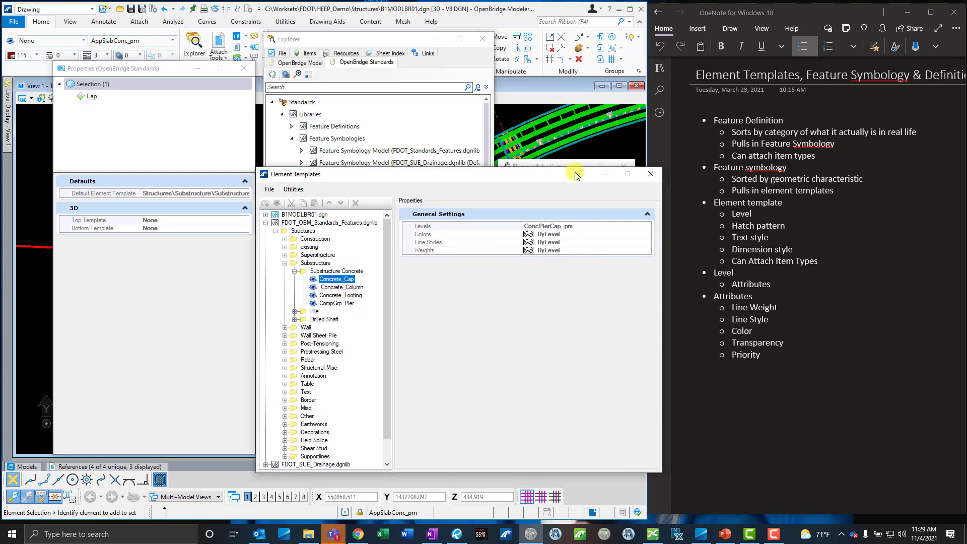
Step: Close Element Templates and collapse the Substructure and Solid branches of the feature symbology model
{"action": "left_click", "coordinate": [656, 179]}
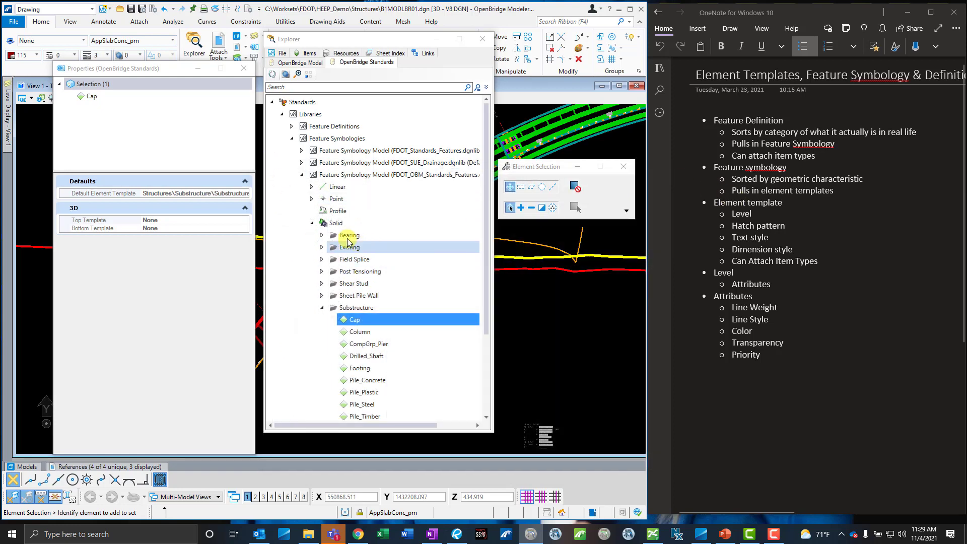
{"action": "left_click", "coordinate": [321, 307]}
{"action": "double_click", "coordinate": [330, 223]}
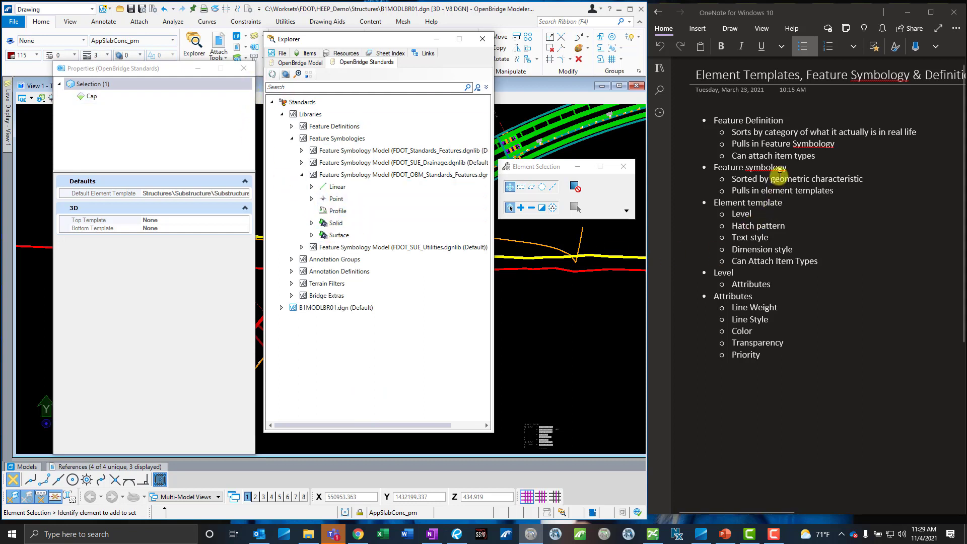
Step: Highlight the Feature Definition heading and its "Sorts by category" line in the notes, and clear the selection
{"action": "left_click", "coordinate": [822, 156]}
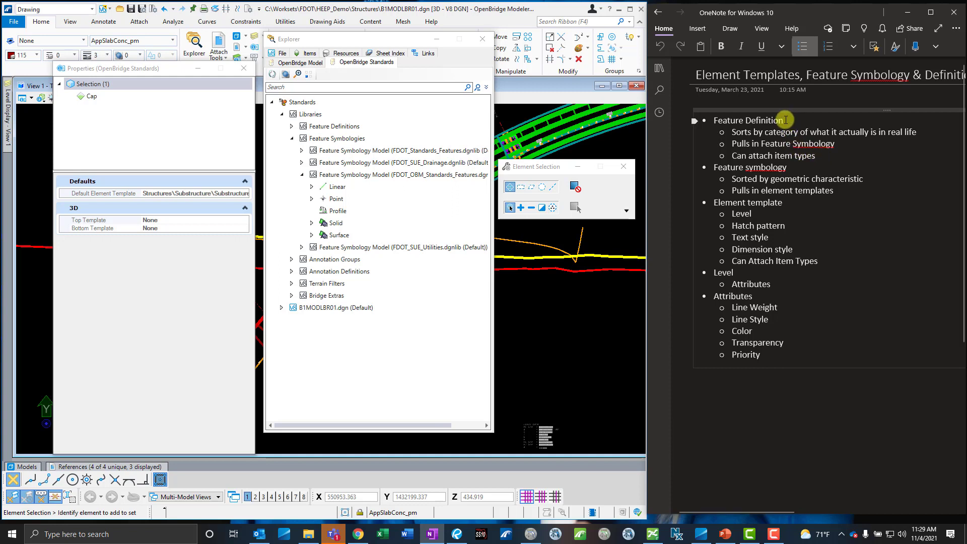
{"action": "left_click_drag", "start_coordinate": [782, 122], "coordinate": [714, 121]}
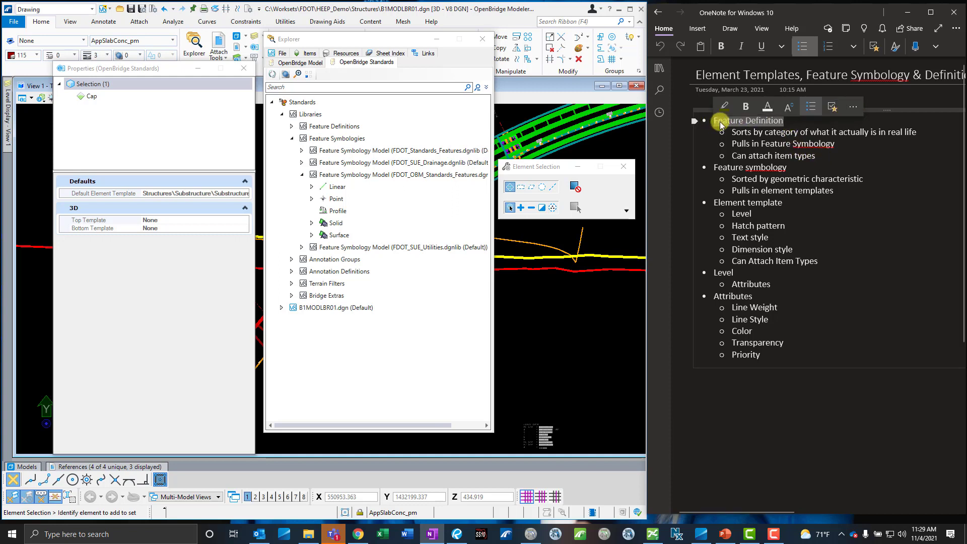
{"action": "left_click", "coordinate": [787, 123]}
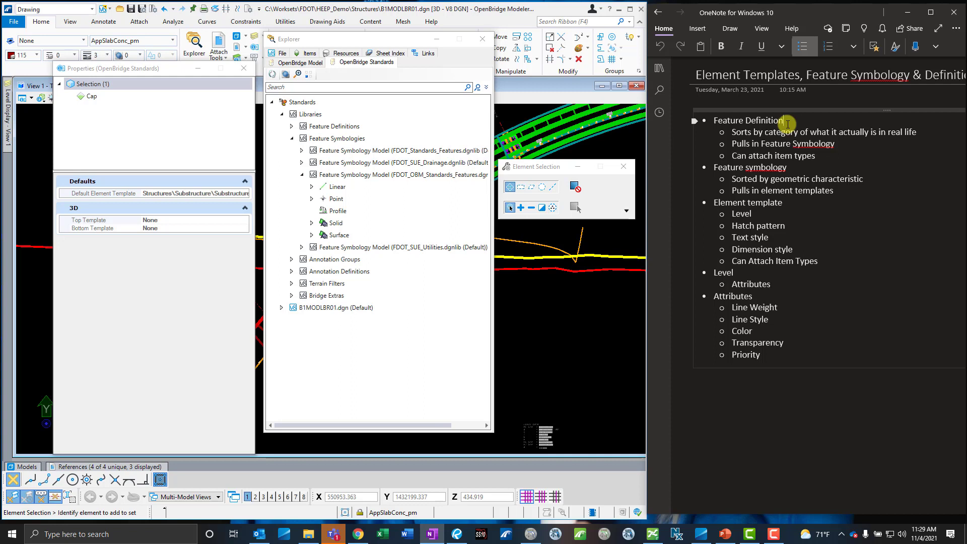
{"action": "triple_click", "coordinate": [787, 123]}
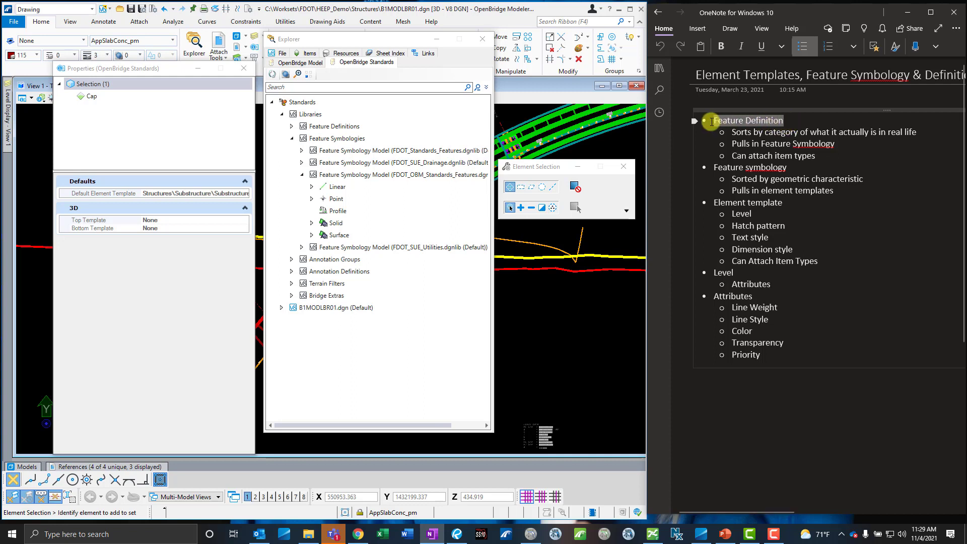
{"action": "left_click", "coordinate": [795, 124]}
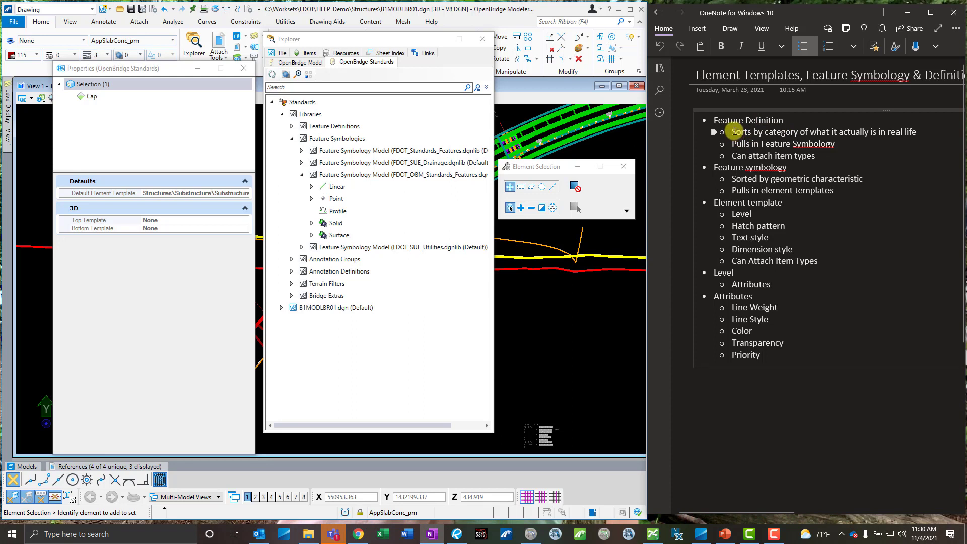
{"action": "left_click_drag", "start_coordinate": [734, 132], "coordinate": [788, 135]}
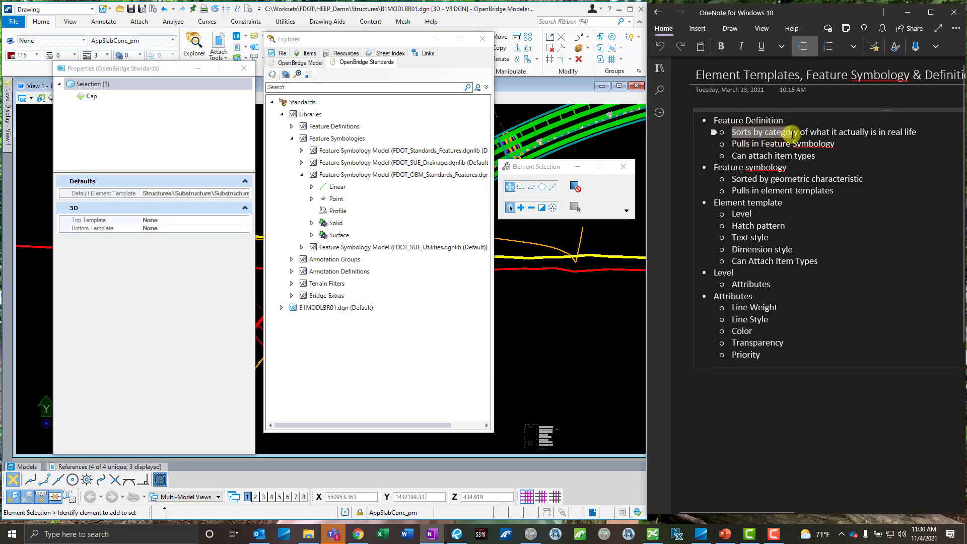
{"action": "left_click", "coordinate": [759, 133]}
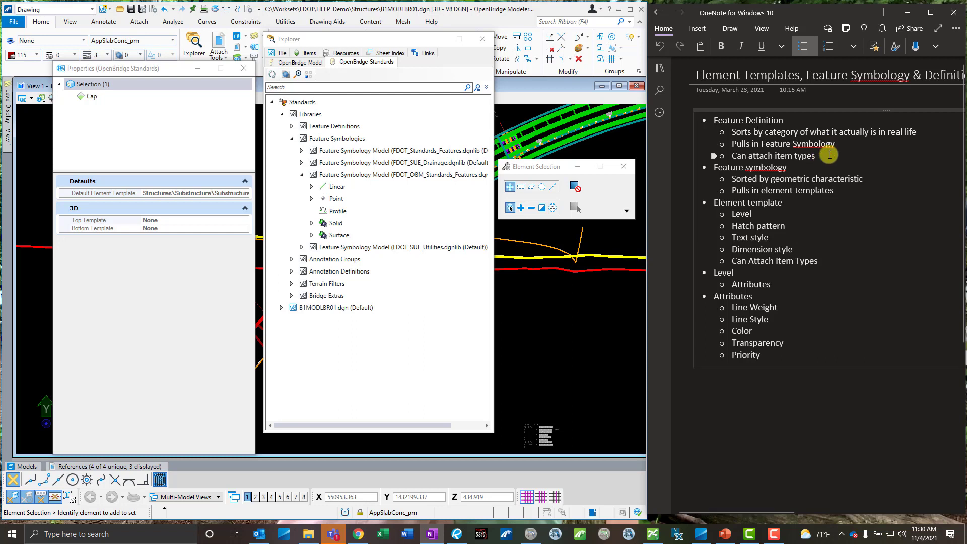
Step: Collapse Feature Symbologies and expand Feature Definitions to list the categories in FDOT_OBM_Standards_Features.dgnlib
{"action": "left_click", "coordinate": [291, 138]}
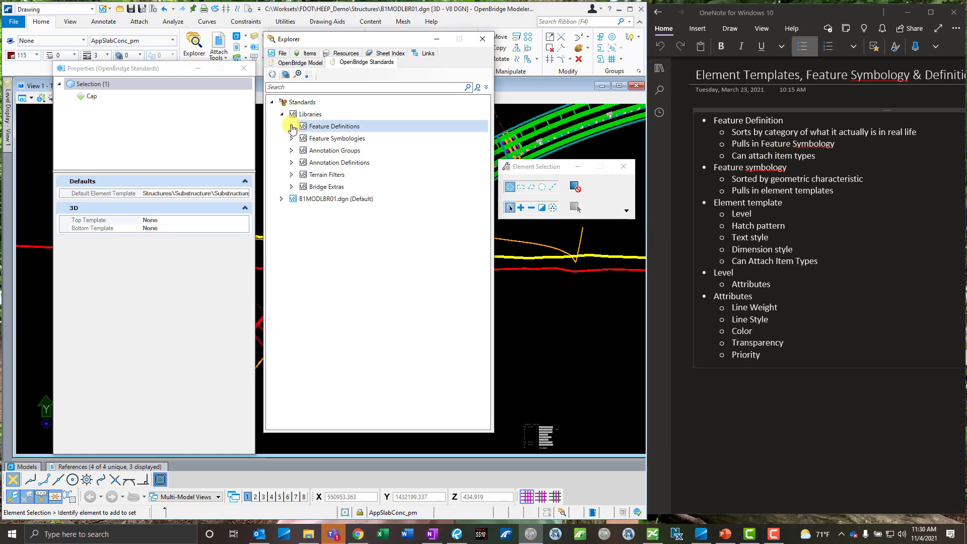
{"action": "left_click", "coordinate": [291, 127]}
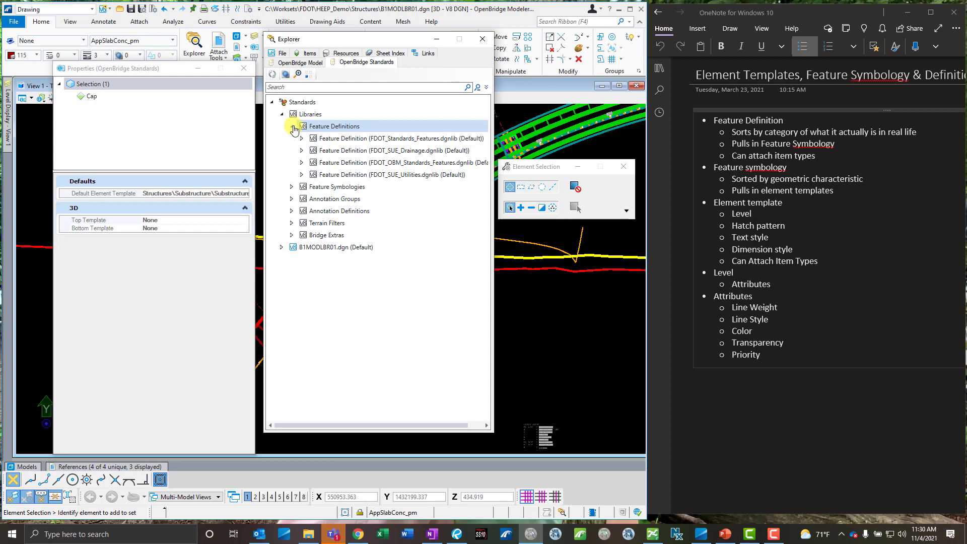
{"action": "left_click", "coordinate": [302, 162]}
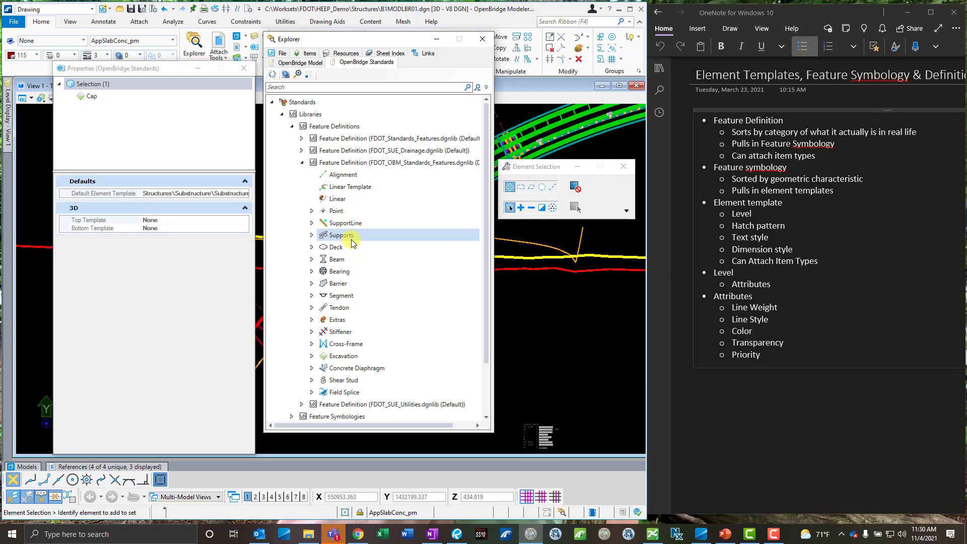
Step: Expand the Substructure definitions under Supports and show the properties of Pier with Concrete Pile
{"action": "left_click", "coordinate": [311, 235]}
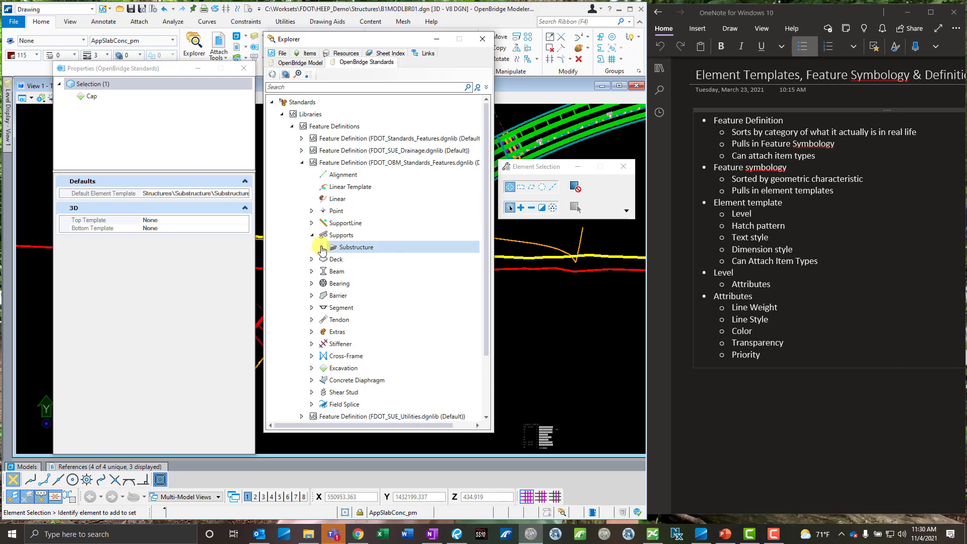
{"action": "left_click", "coordinate": [321, 248]}
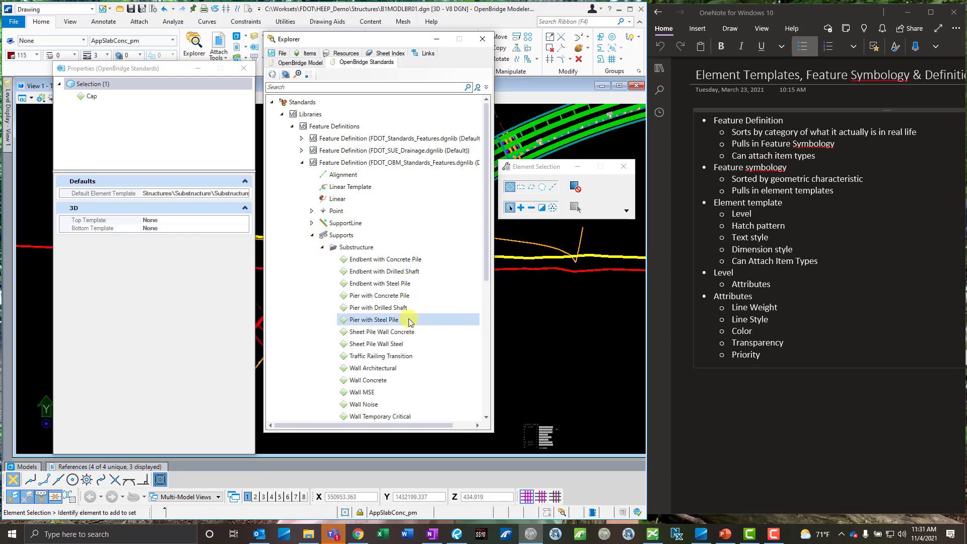
{"action": "scroll", "coordinate": [409, 322], "scroll_direction": "down", "scroll_amount": 2}
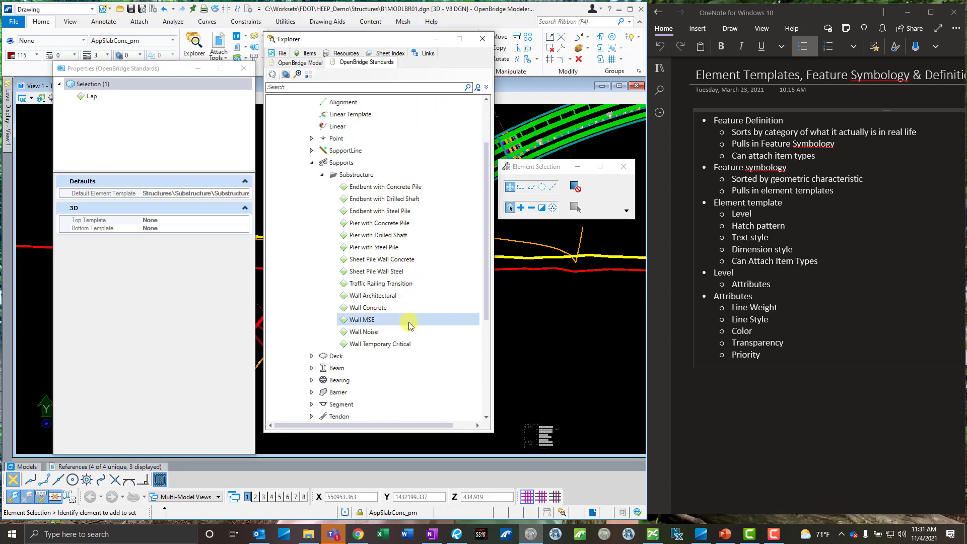
{"action": "left_click", "coordinate": [398, 223]}
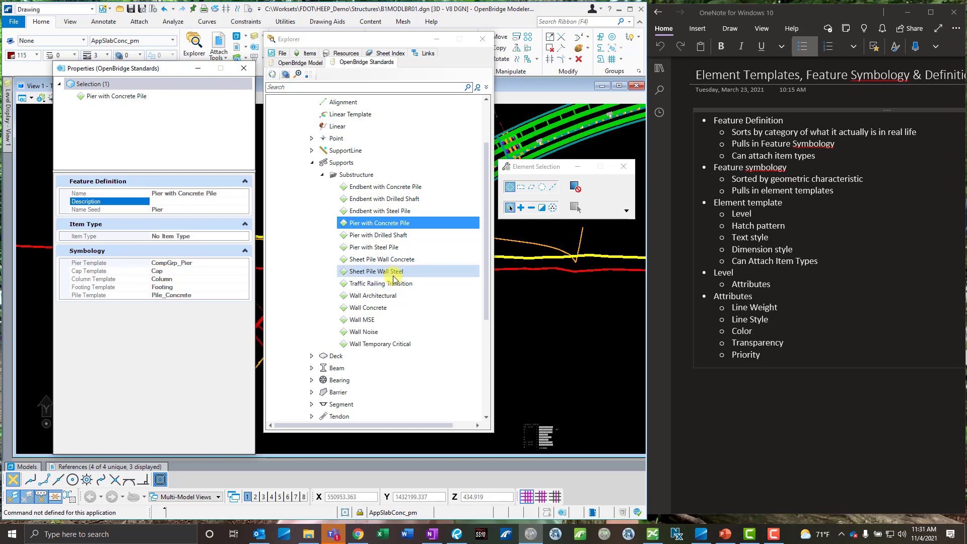
Step: Expand Feature Symbologies down to the Substructure entries under Solid in the FDOT_OBM_Standards_Features.dgnlib model
{"action": "scroll", "coordinate": [333, 268], "scroll_direction": "up", "scroll_amount": 2}
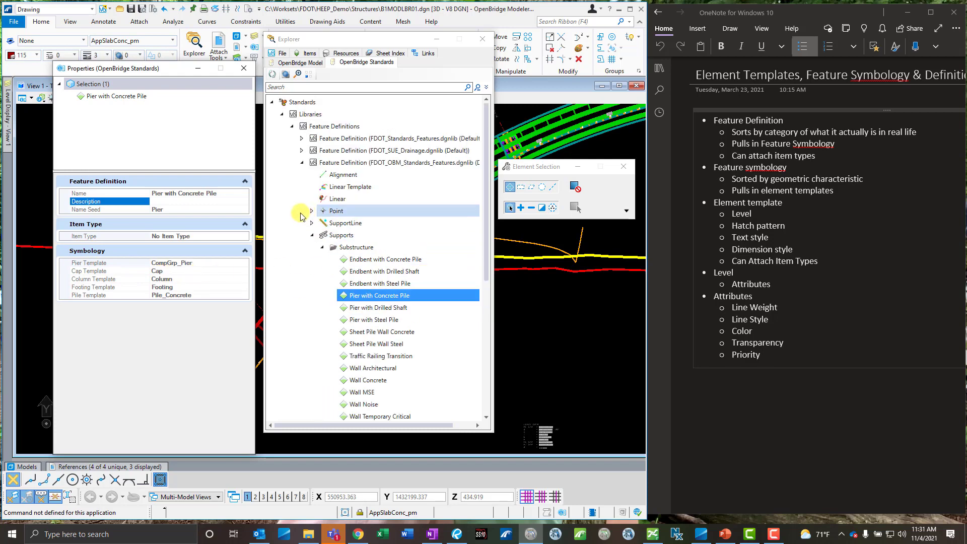
{"action": "scroll", "coordinate": [294, 308], "scroll_direction": "down", "scroll_amount": 6}
{"action": "scroll", "coordinate": [294, 307], "scroll_direction": "down", "scroll_amount": 1}
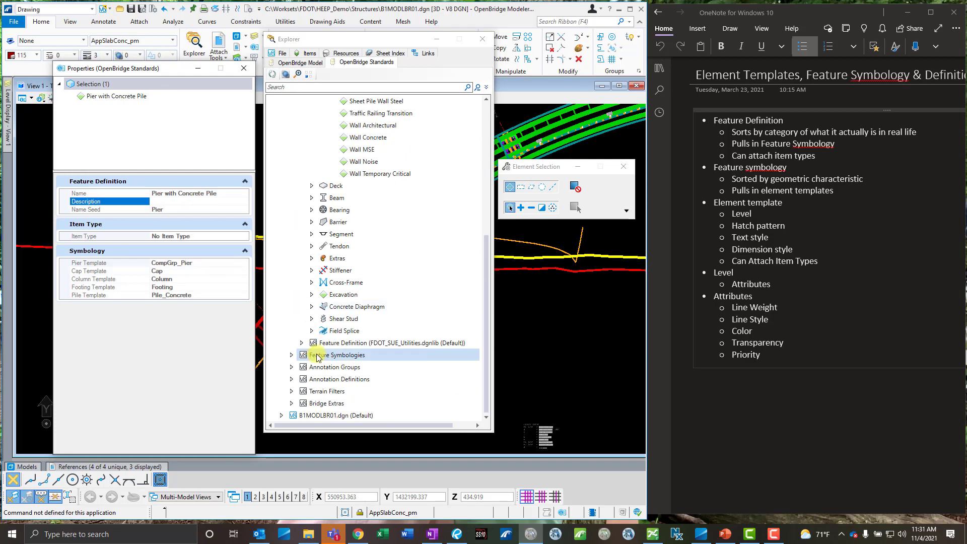
{"action": "left_click", "coordinate": [291, 354]}
{"action": "scroll", "coordinate": [310, 390], "scroll_direction": "down", "scroll_amount": 3}
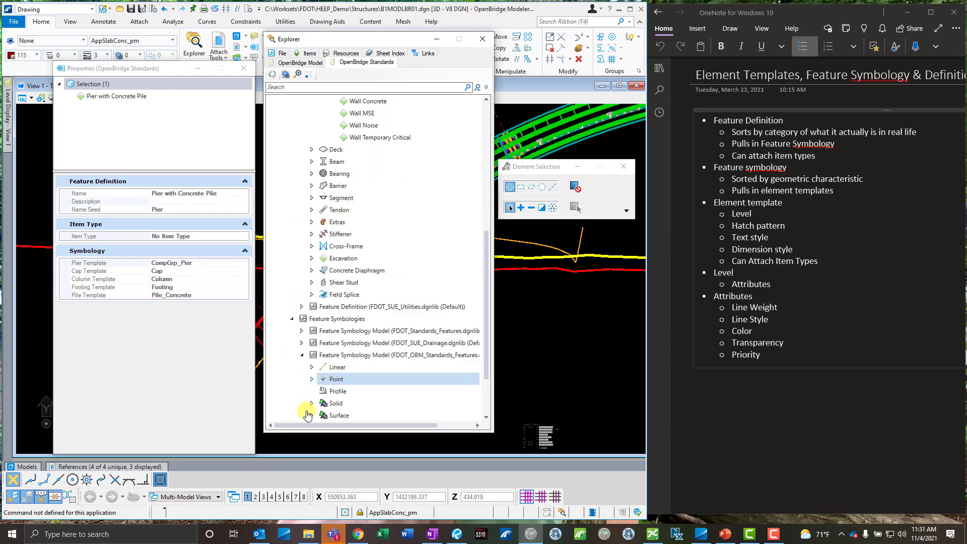
{"action": "left_click", "coordinate": [313, 332]}
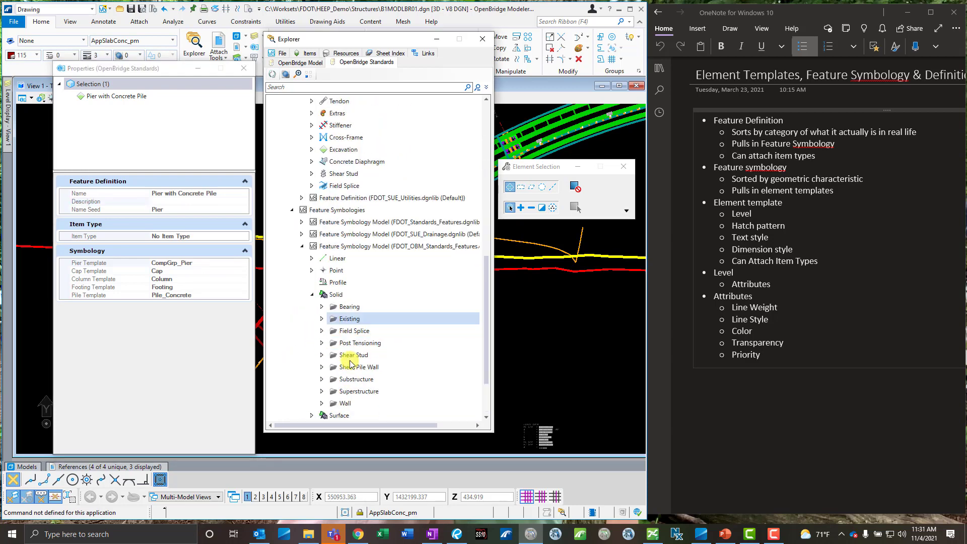
{"action": "scroll", "coordinate": [316, 338], "scroll_direction": "down", "scroll_amount": 2}
{"action": "left_click", "coordinate": [325, 343]}
{"action": "left_click", "coordinate": [322, 343]}
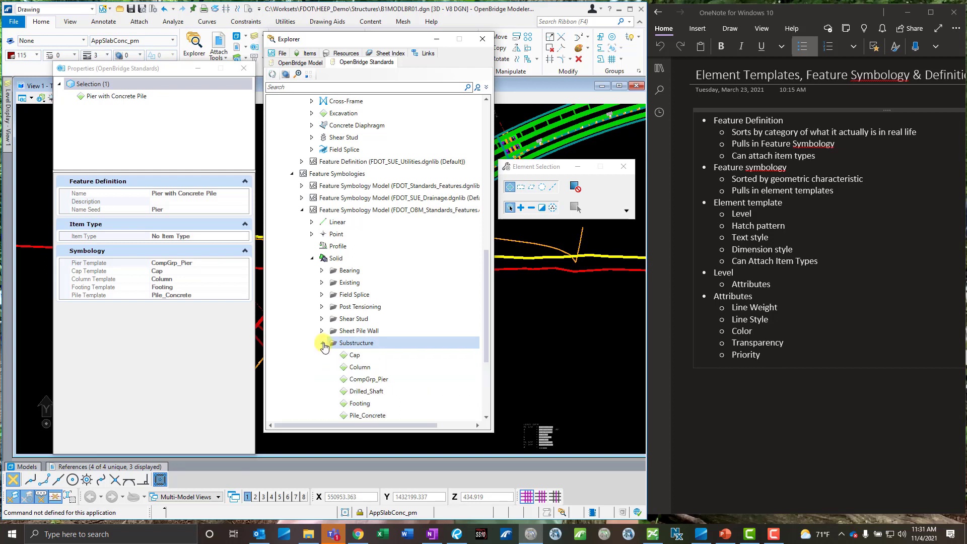
Step: Match the Cap solid symbology to the Cap Template of Pier with Concrete Pile, and return to the Feature Definitions list
{"action": "left_click", "coordinate": [347, 356]}
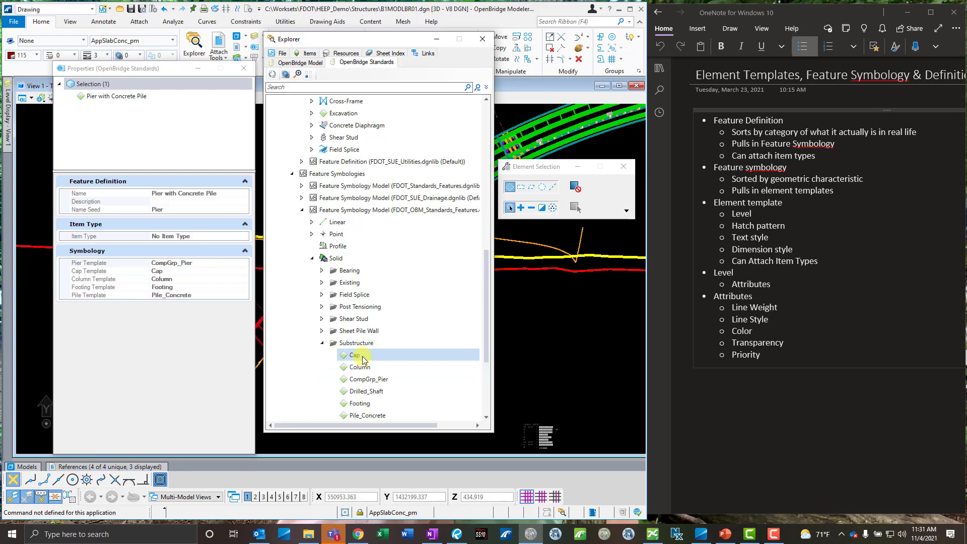
{"action": "left_click", "coordinate": [165, 274]}
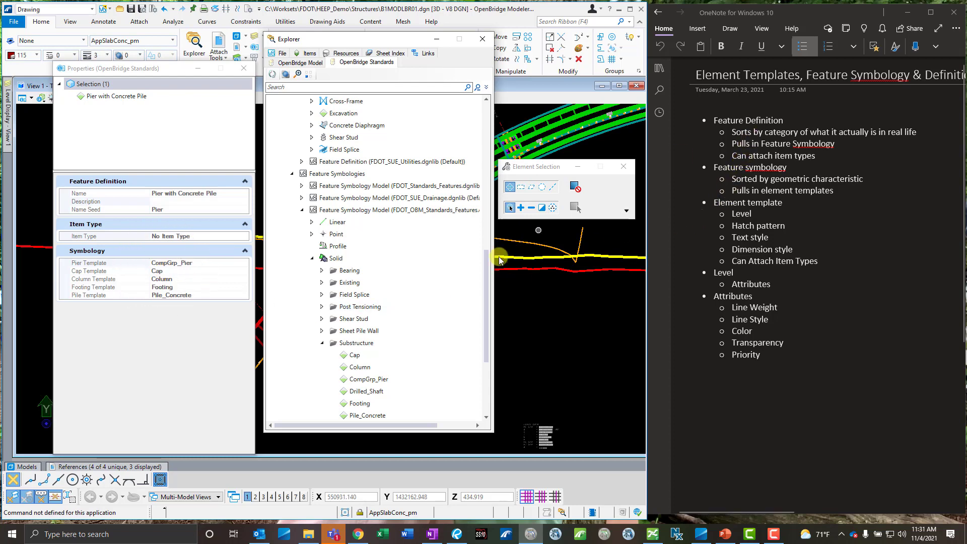
{"action": "scroll", "coordinate": [383, 322], "scroll_direction": "up", "scroll_amount": 9}
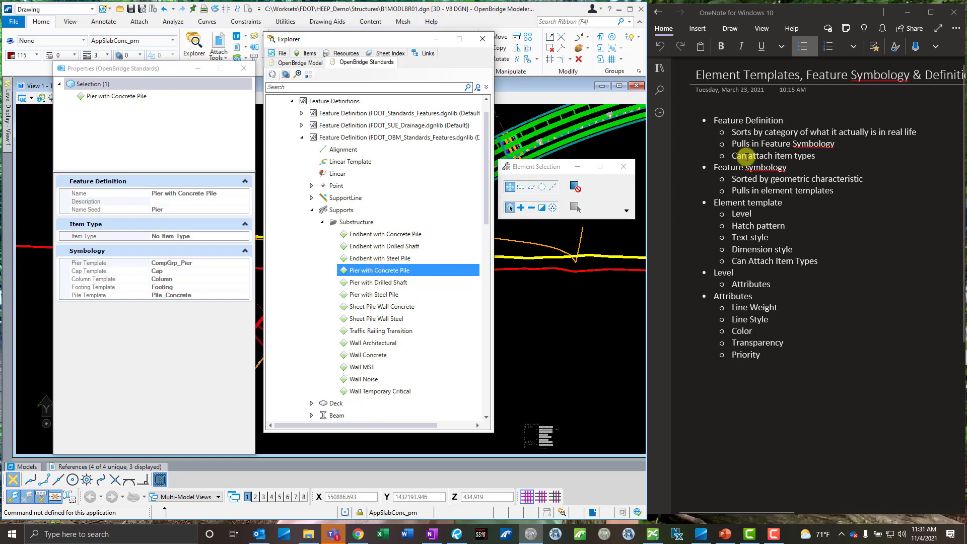
{"action": "scroll", "coordinate": [367, 272], "scroll_direction": "up", "scroll_amount": 1}
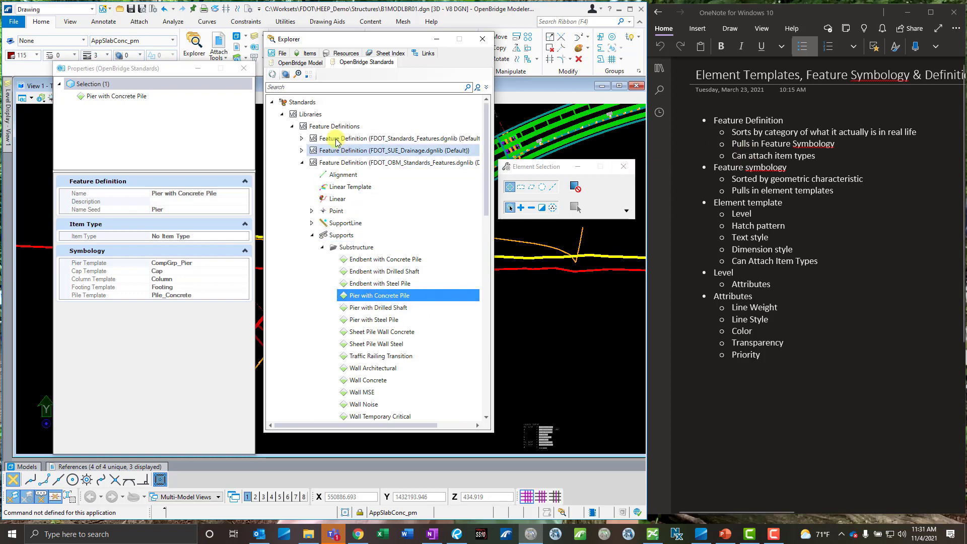